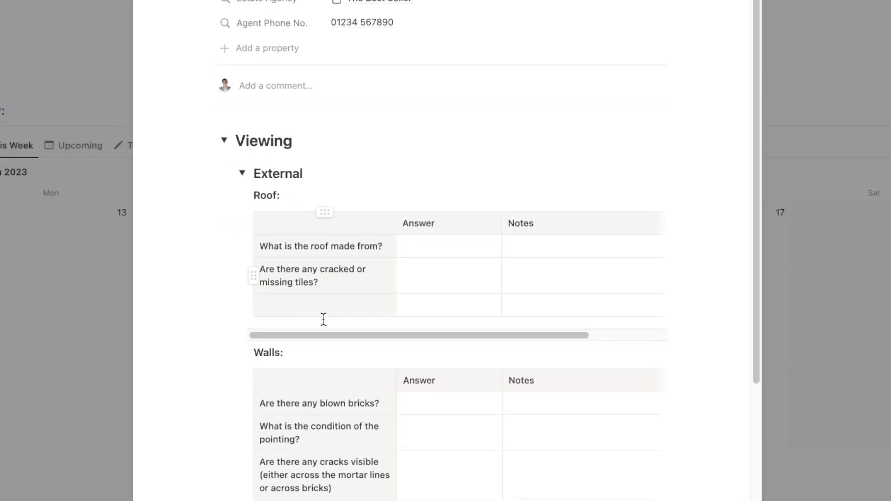
Step: Preview a record's External viewing questions, then filter the linked Viewing Record view by Property
scroll(323, 319, down, 9)
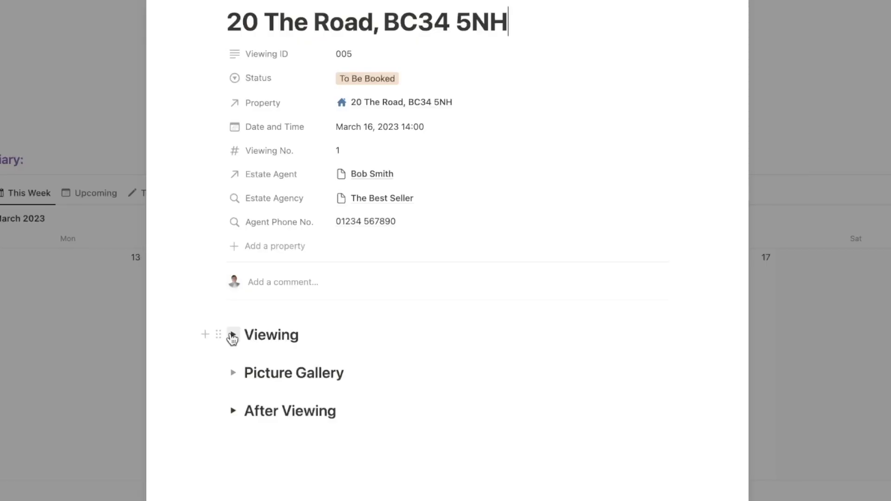
click(233, 335)
click(250, 366)
scroll(408, 367, down, 15)
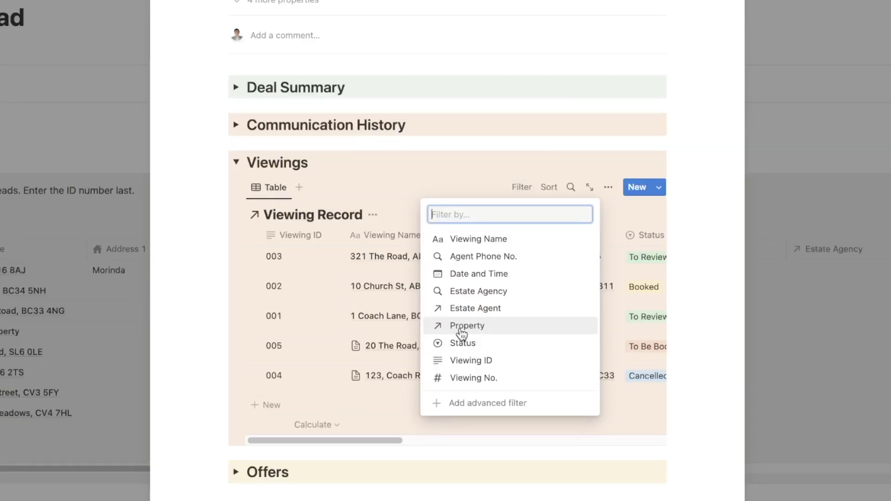
click(462, 330)
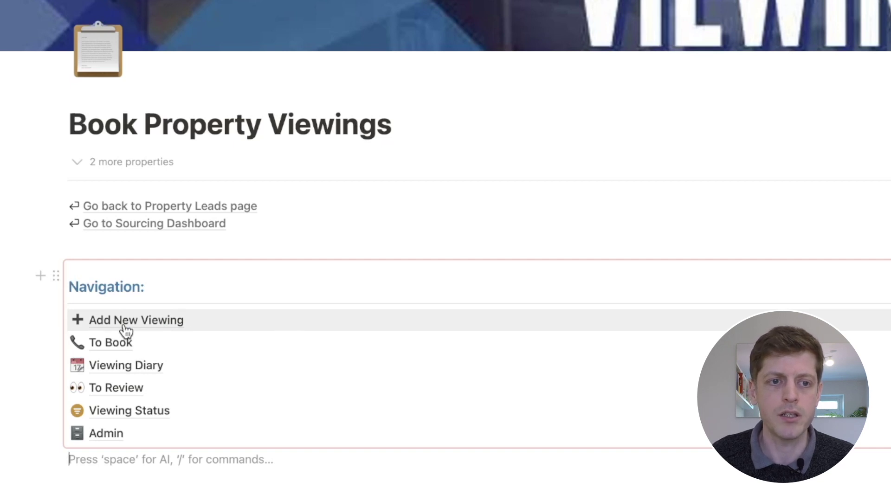
Step: On Add New Viewing, add a Viewing Template row with Viewing ID 005
click(126, 327)
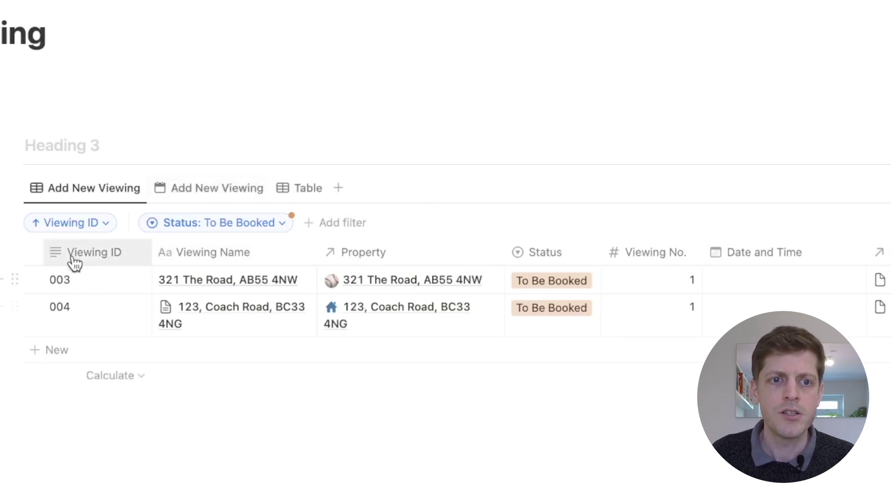
click(69, 358)
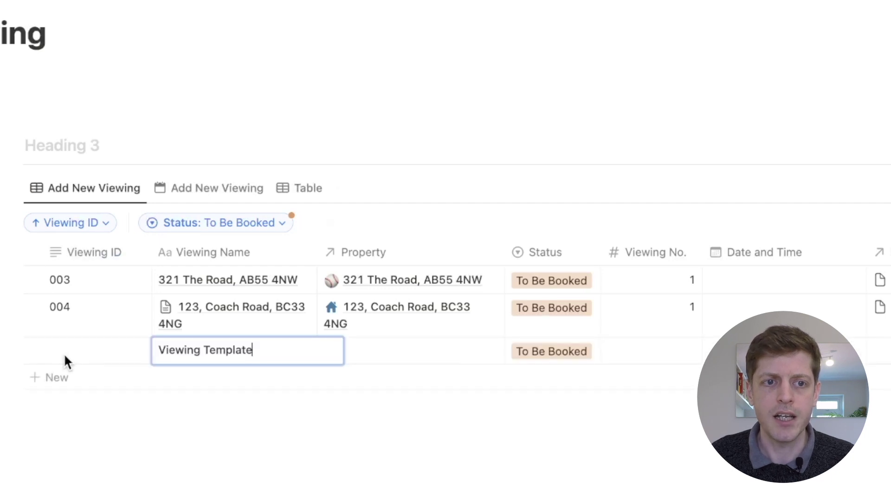
click(55, 362)
text(005)
key(Return)
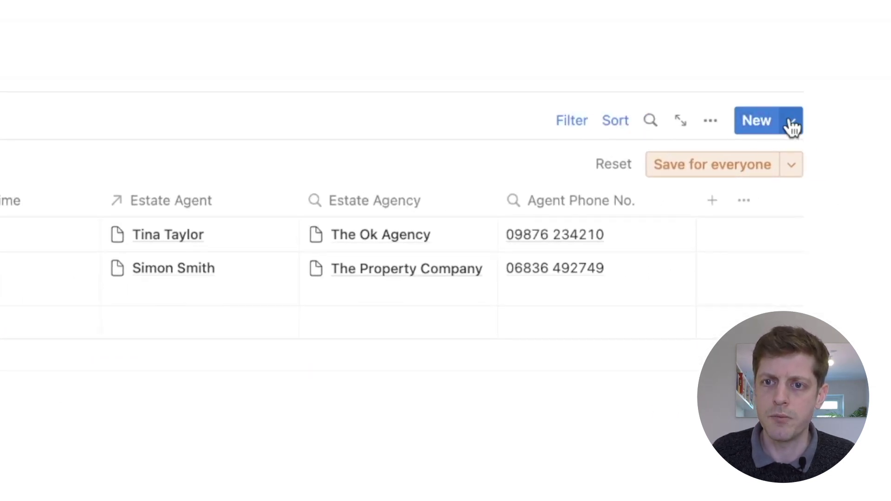
click(792, 123)
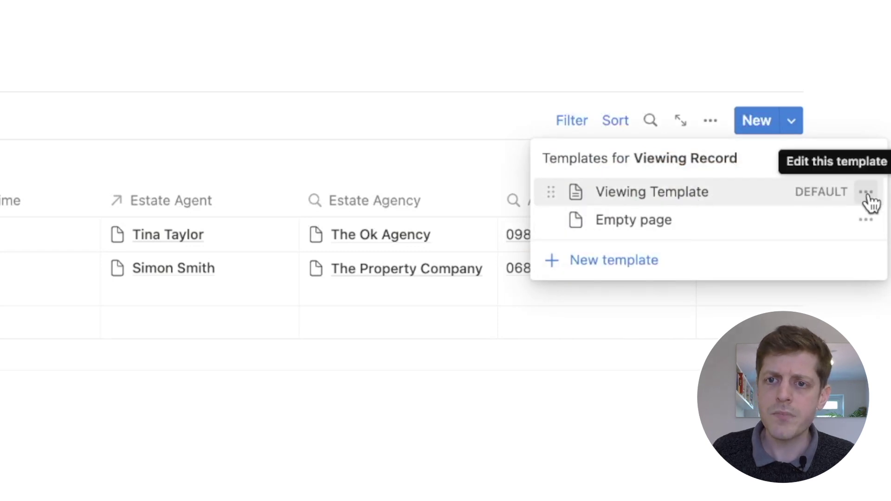
click(868, 195)
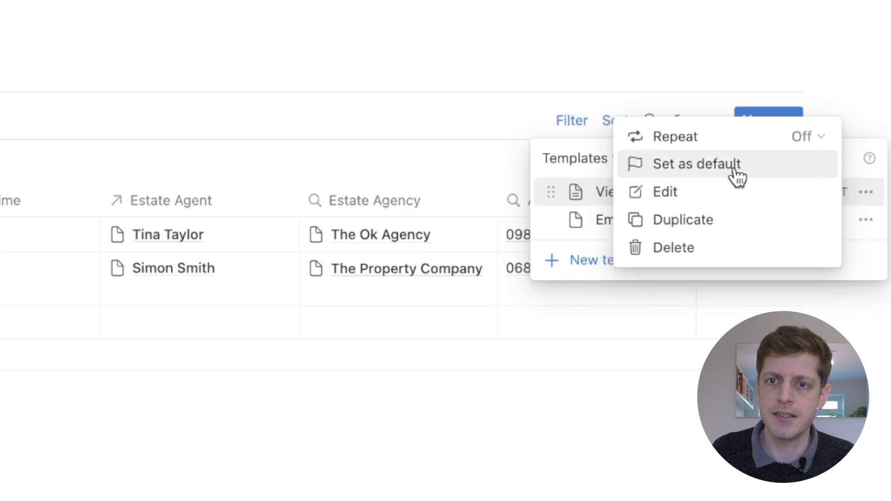
click(735, 202)
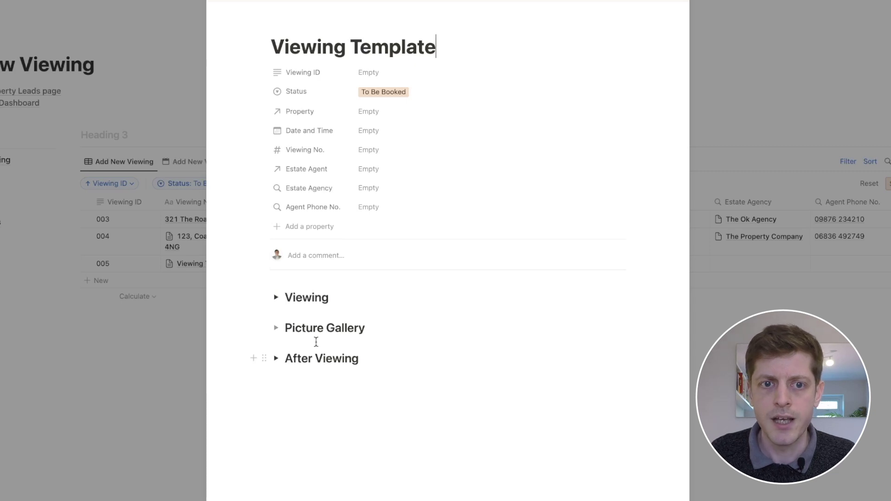
click(277, 298)
click(276, 298)
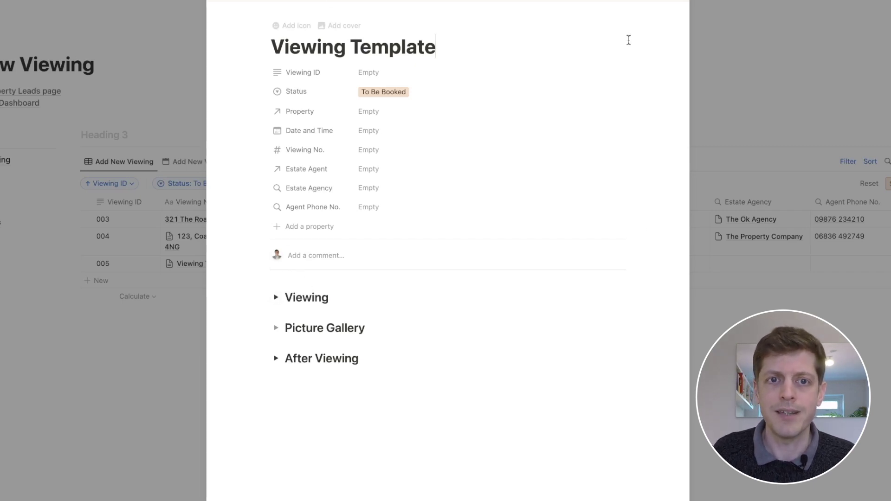
click(80, 430)
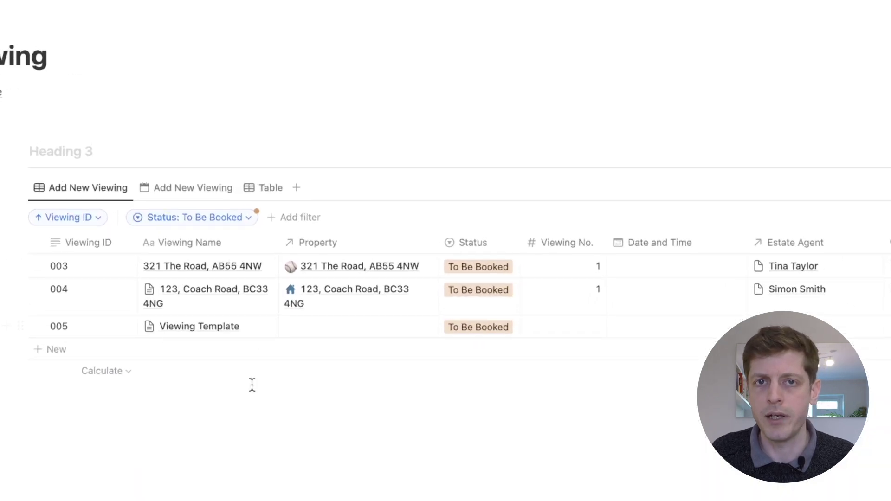
Step: Rename viewing 005 from Viewing Template to the property's street address
click(215, 338)
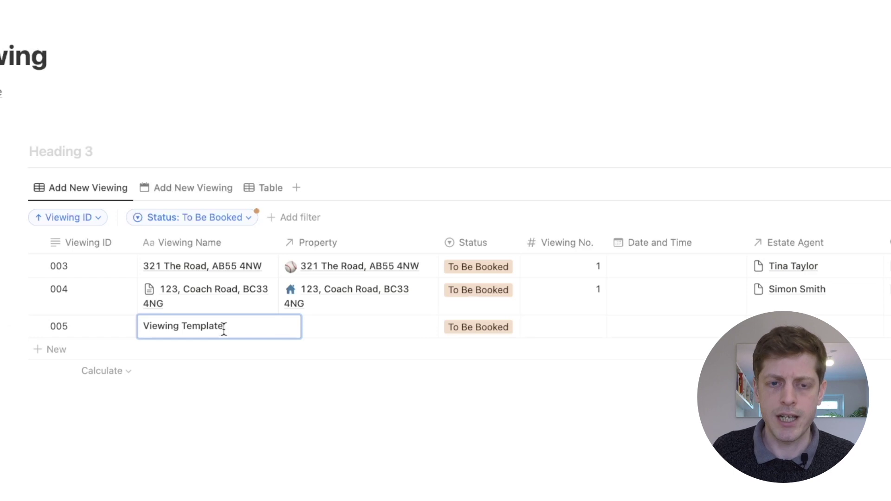
key(BackSpace)
key(BackSpace)
key(BackSpace)
key(BackSpace)
key(BackSpace)
key(BackSpace)
key(BackSpace)
key(BackSpace)
key(BackSpace)
key(BackSpace)
key(BackSpace)
key(BackSpace)
key(BackSpace)
key(BackSpace)
key(BackSpace)
key(BackSpace)
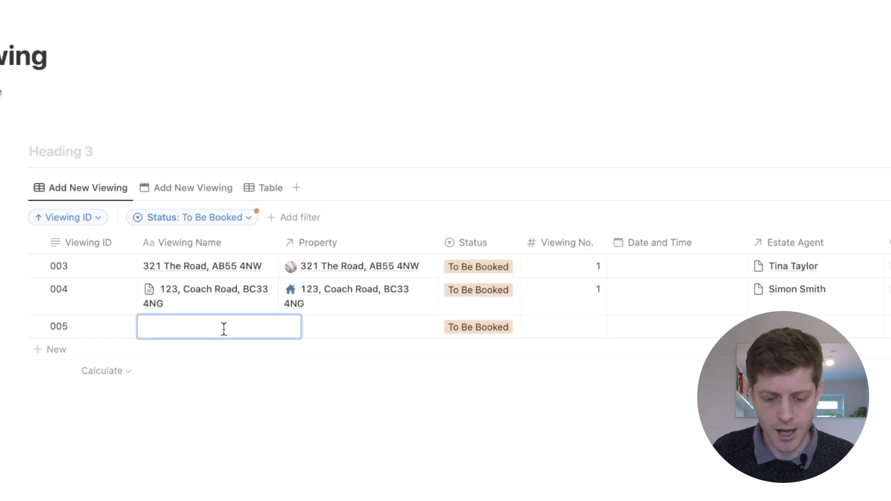
text(20)
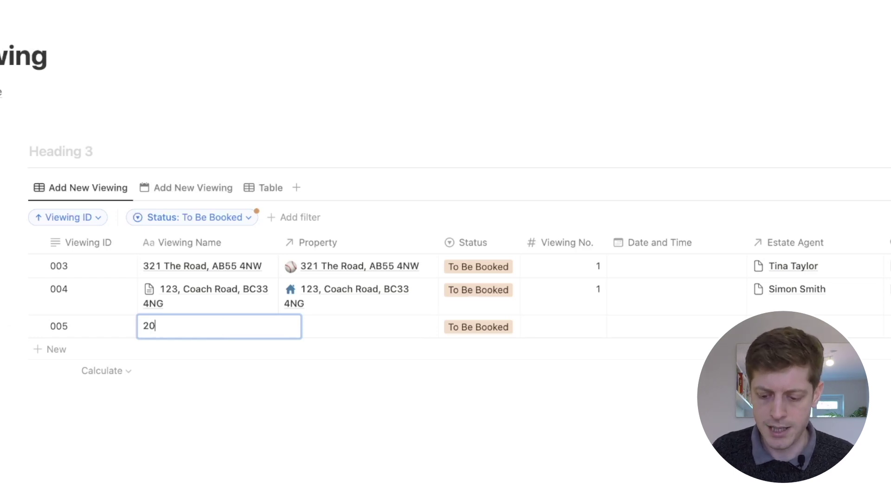
text( The Road, BC34 5NH)
key(Return)
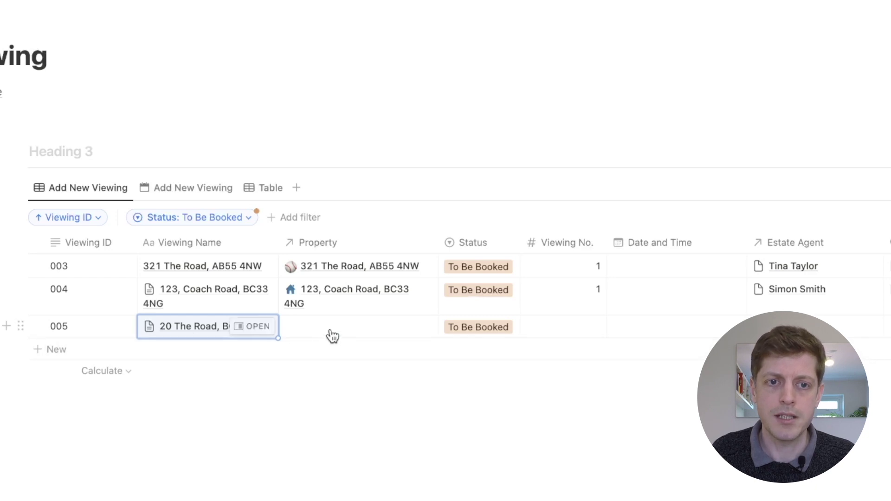
Step: Link a newly created property with that address and set Viewing No. to 1
click(332, 335)
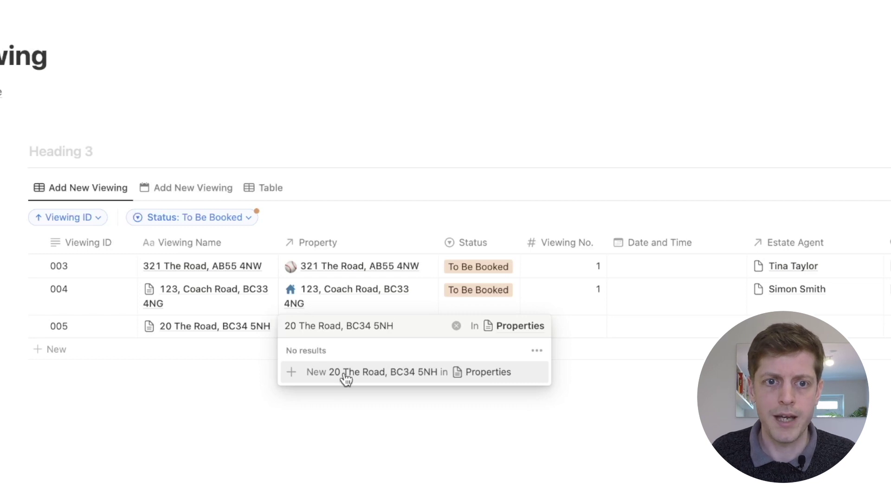
click(346, 374)
key(Escape)
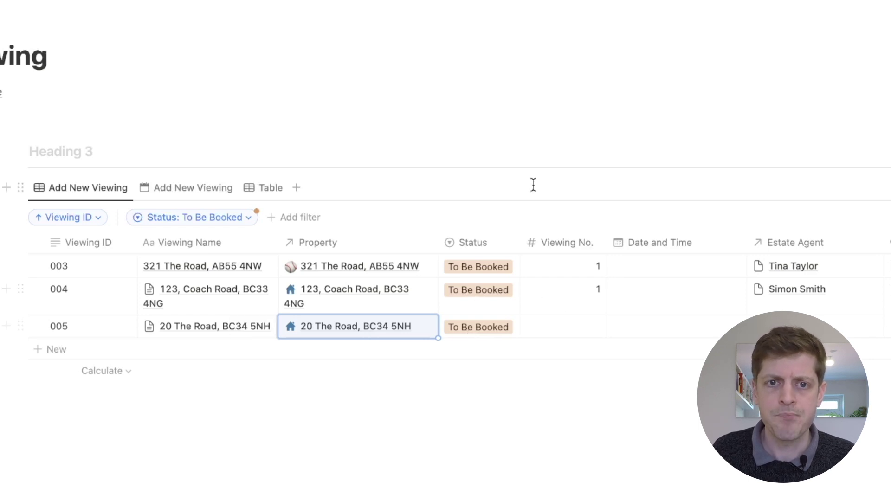
click(562, 330)
key(Return)
scroll(348, 278, right, 10)
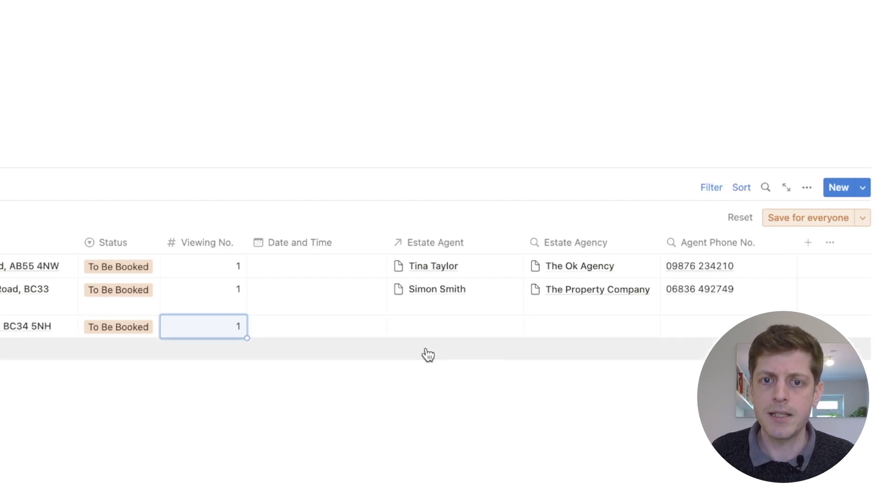
Step: Link viewing 005 to The Best Seller's estate agent and save the view for everyone
click(422, 332)
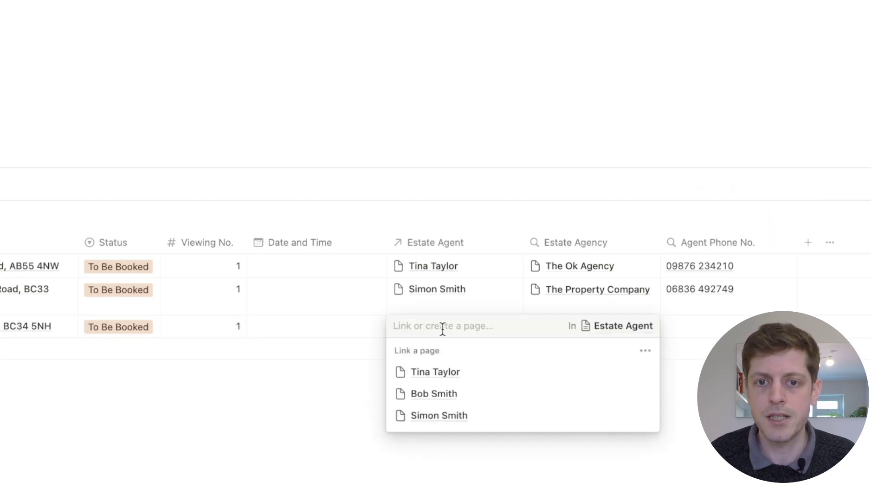
click(448, 399)
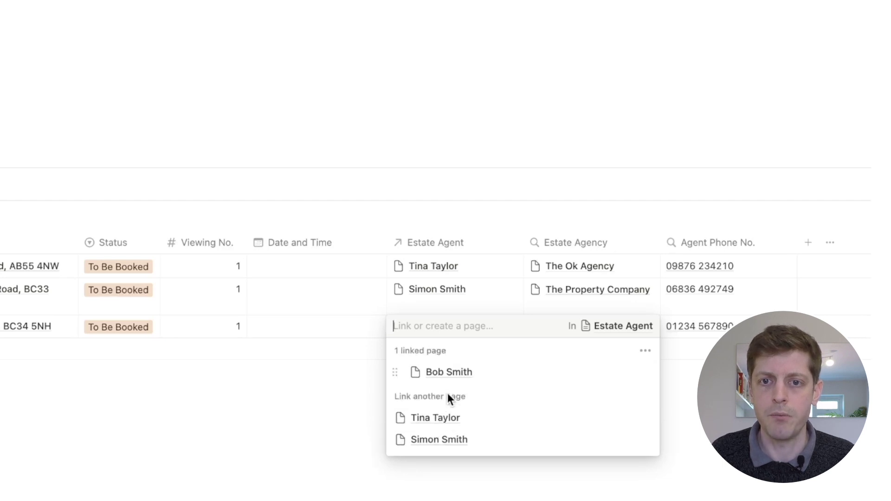
key(Escape)
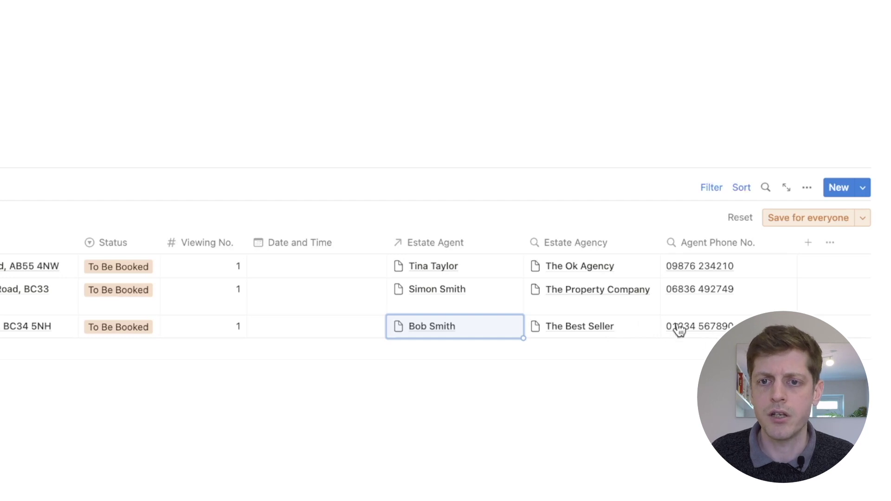
click(785, 220)
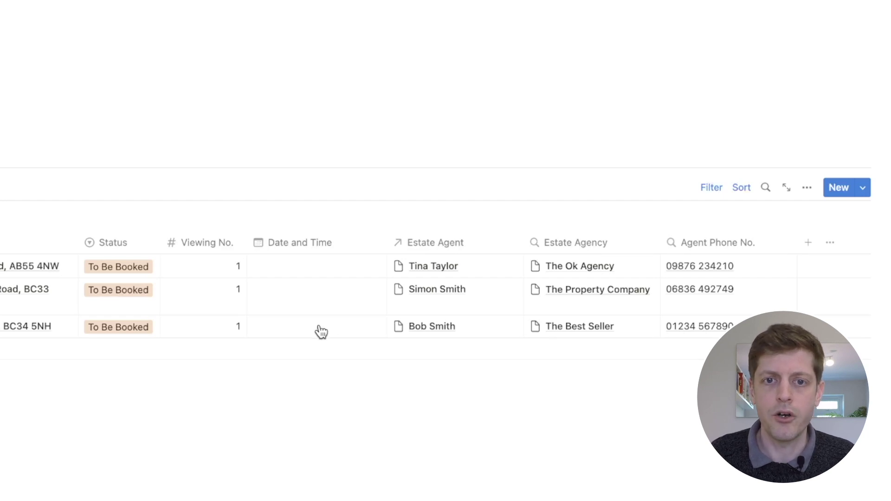
Step: Schedule viewing 005 for 16 March 2023 at 14:00
click(279, 332)
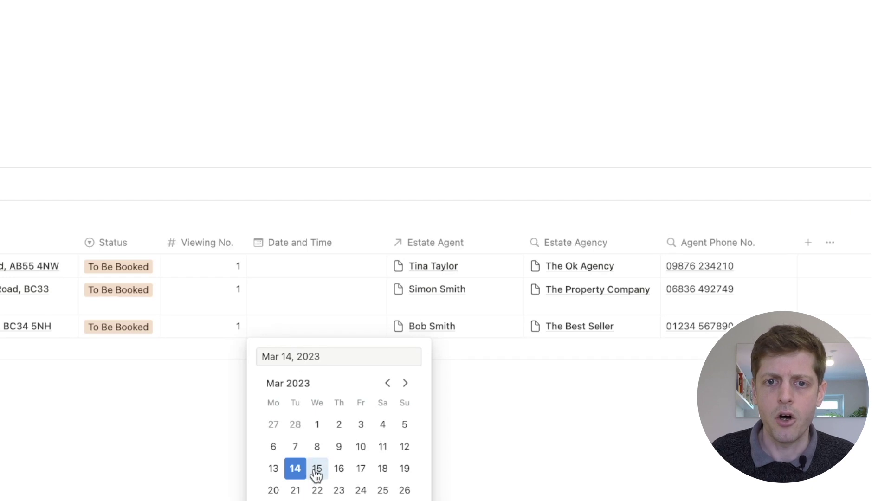
click(339, 471)
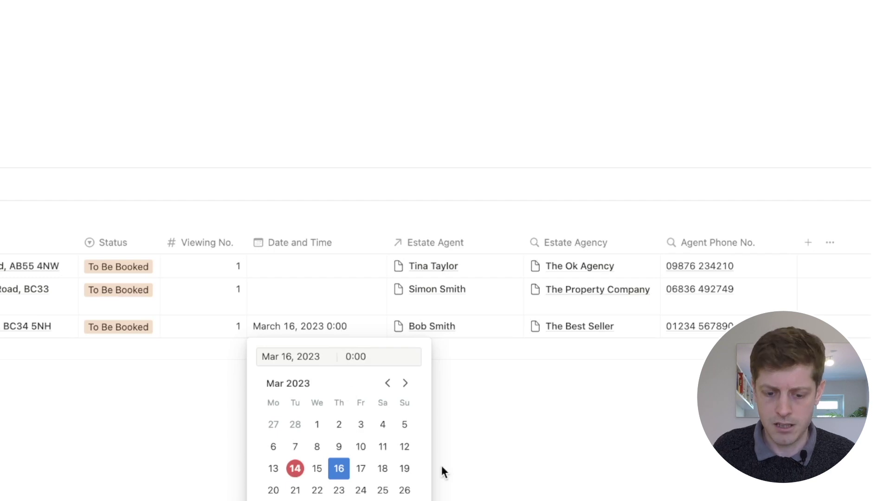
text(14:00)
key(Return)
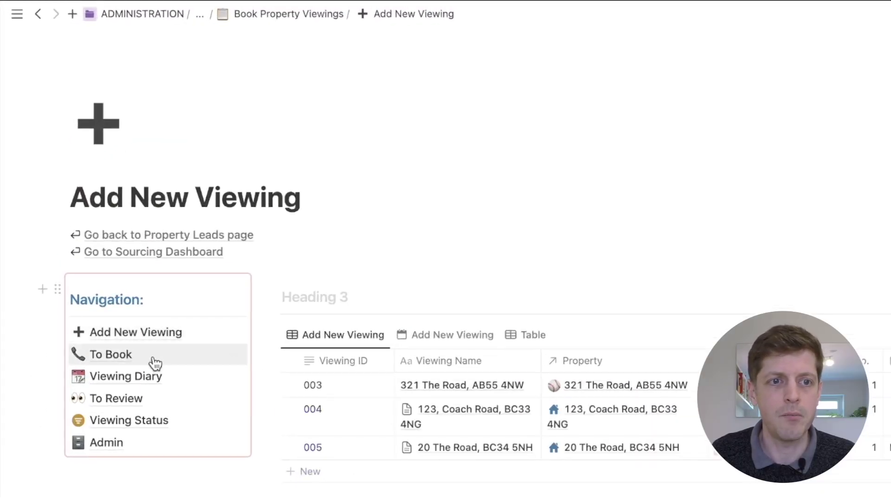
Step: Open the Viewing Diary and the viewing card on Thursday 16 March
click(133, 375)
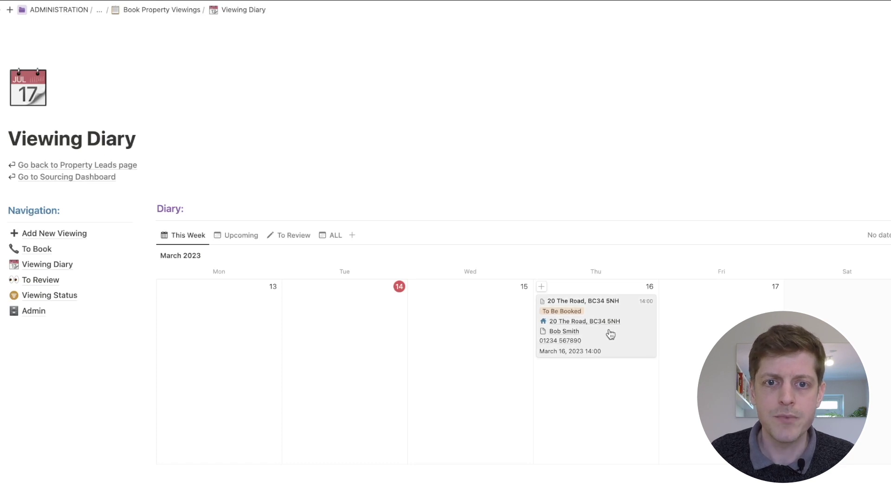
click(611, 334)
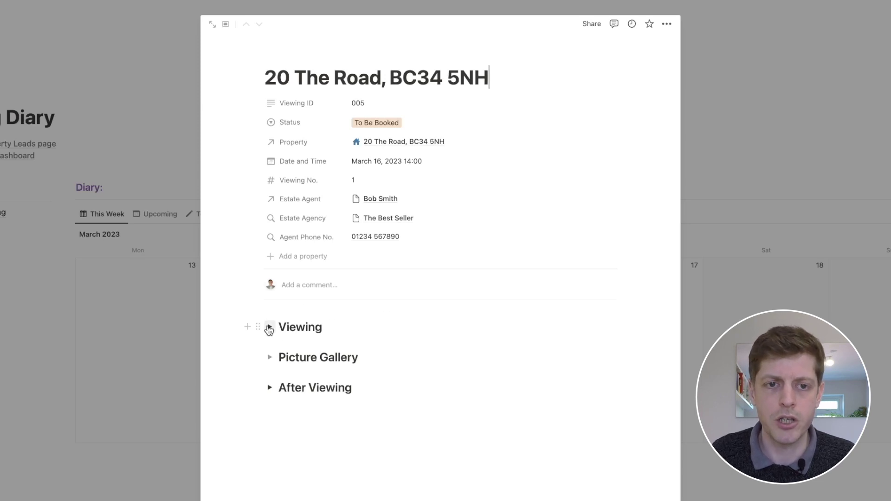
Step: Expand the External checklist and answer roof material Tile and 3 cracked tiles near the front
click(270, 328)
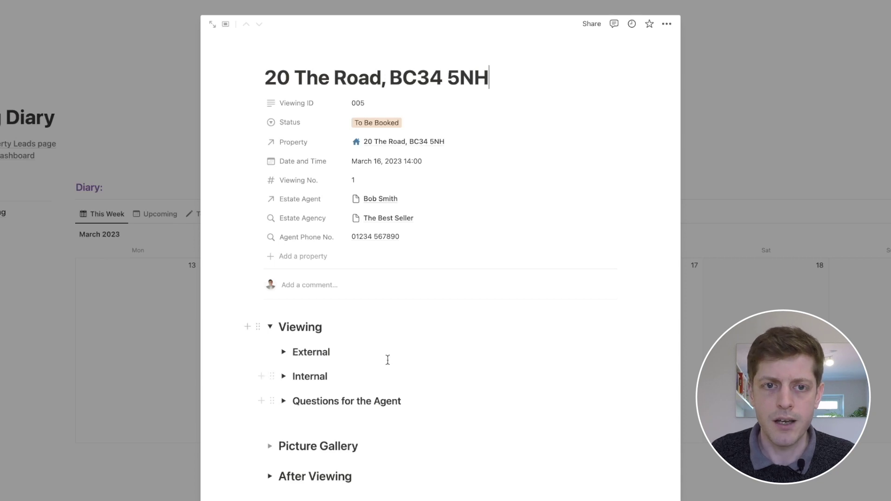
click(284, 353)
scroll(411, 283, down, 7)
scroll(349, 236, up, 6)
scroll(316, 356, down, 4)
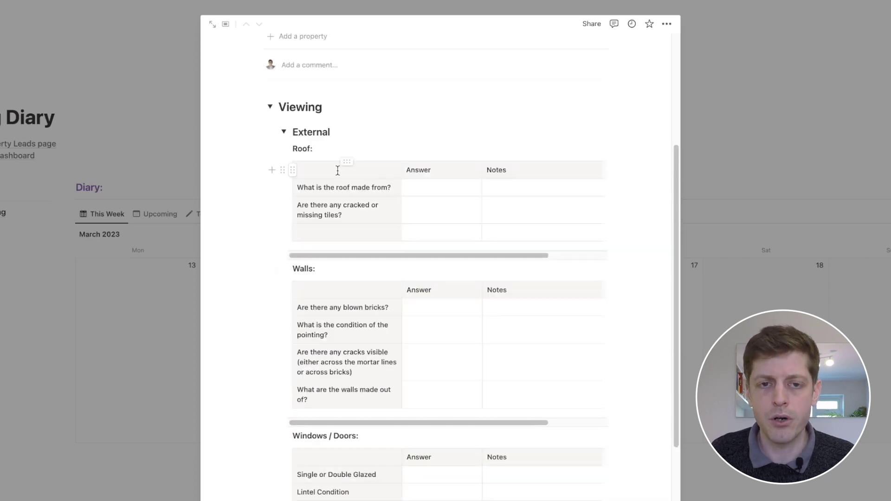
scroll(344, 282, down, 5)
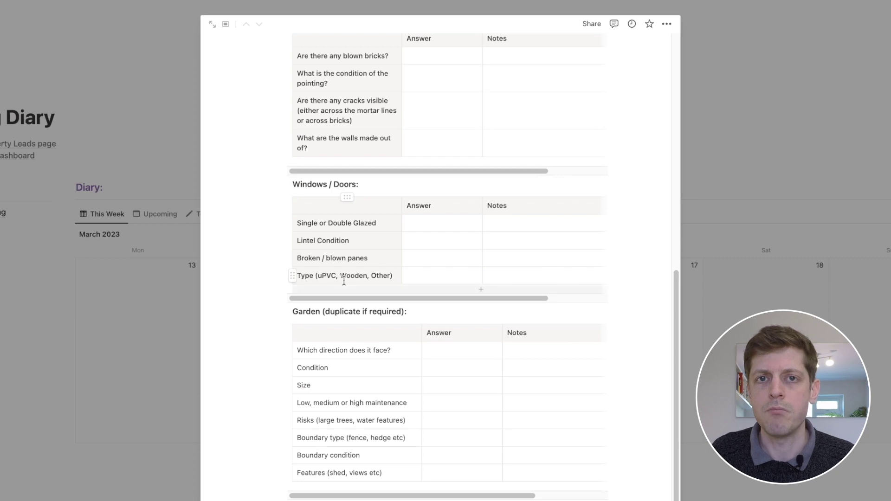
scroll(344, 281, down, 3)
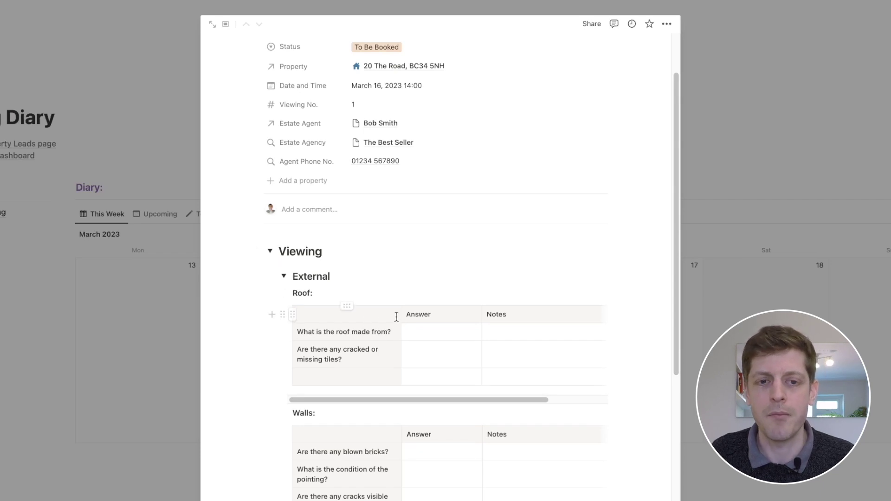
scroll(346, 345, down, 6)
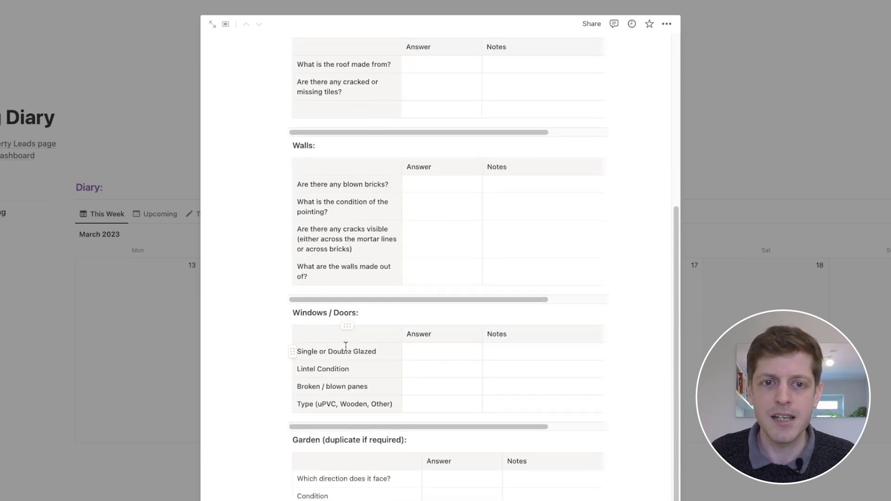
scroll(346, 345, down, 4)
scroll(349, 335, up, 1)
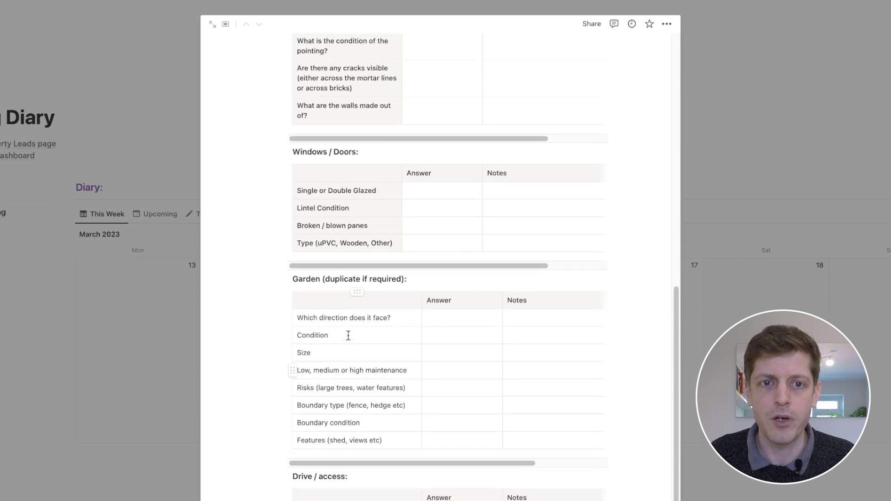
scroll(348, 335, up, 10)
scroll(346, 316, down, 1)
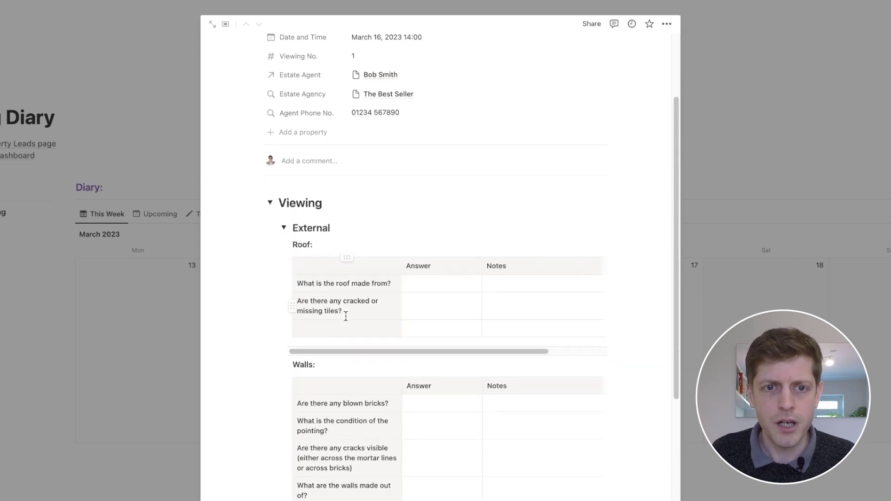
scroll(345, 316, down, 1)
click(419, 251)
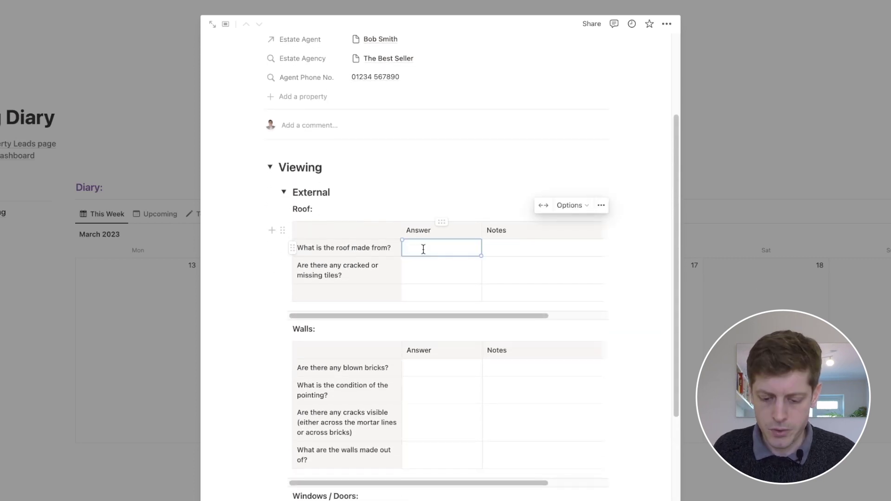
text(Tile)
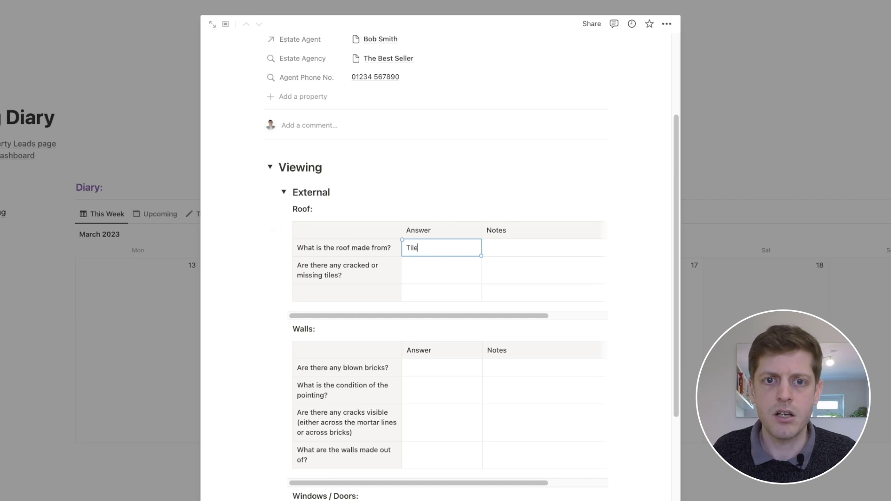
click(427, 273)
text(3 near the front)
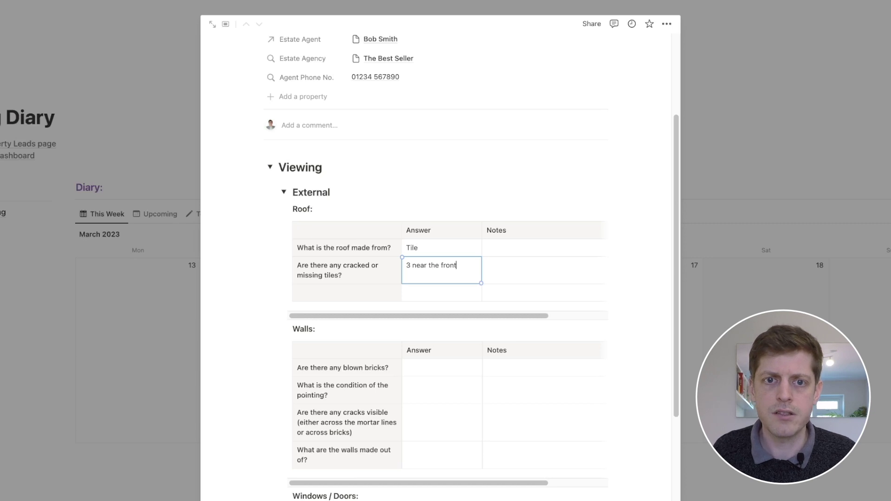
Step: Answer the windows question with Single Glazed
scroll(478, 283, down, 3)
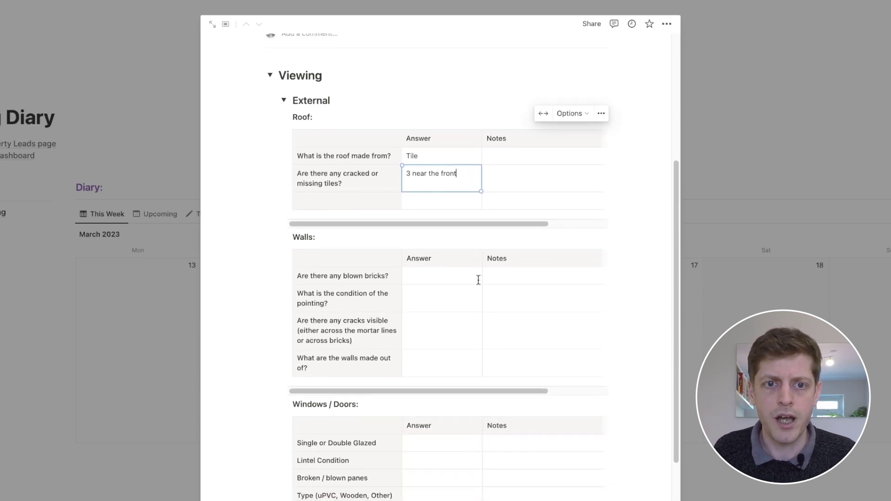
scroll(416, 312, down, 2)
scroll(436, 268, down, 4)
click(434, 228)
text(Single Glaze)
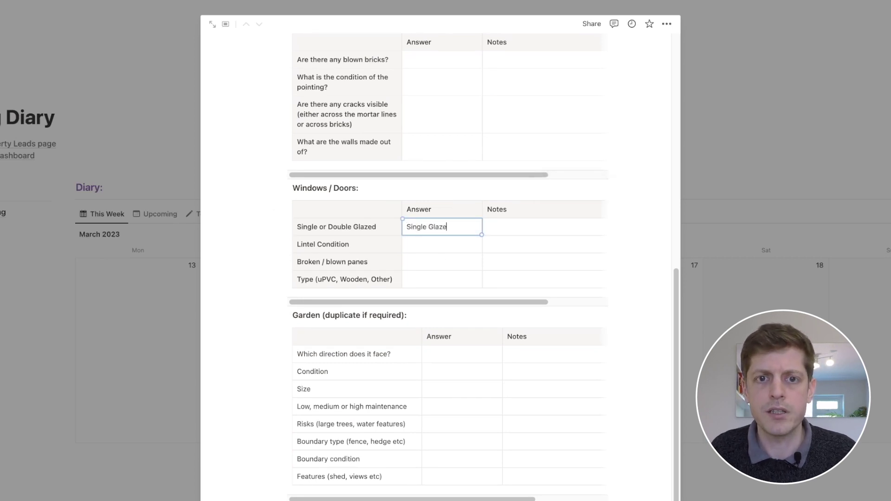
text(d)
Step: Record the garden as Well looked after, boundary Fence, In need of repair
scroll(458, 338, down, 4)
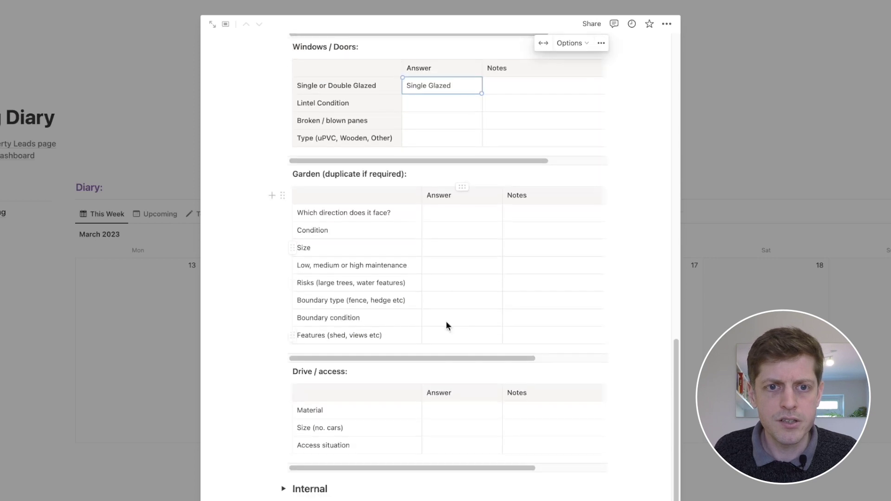
click(437, 231)
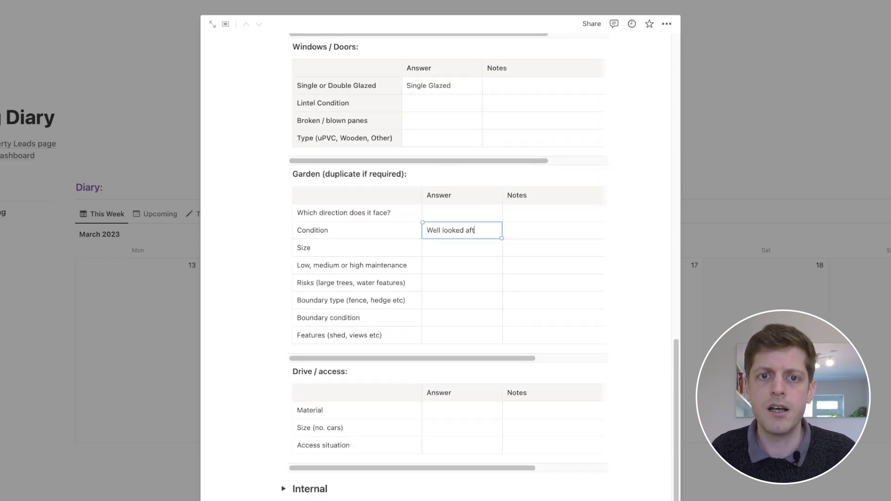
scroll(427, 254, down, 1)
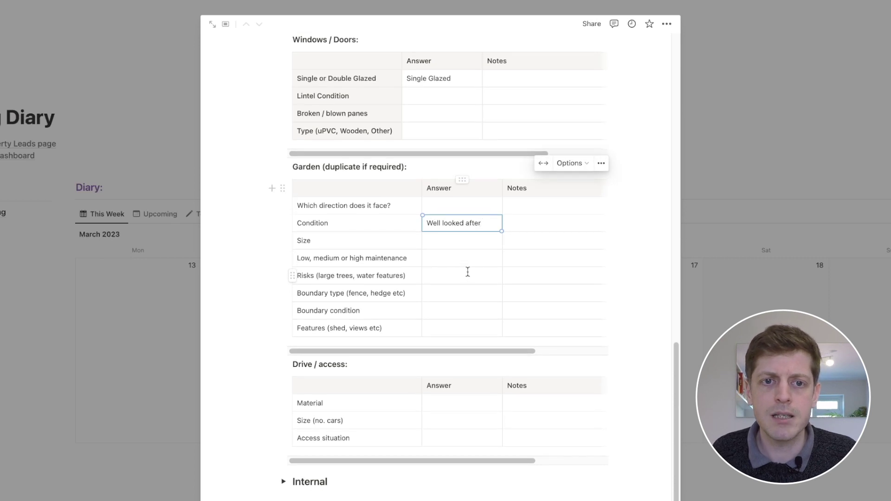
click(436, 292)
text(Fe)
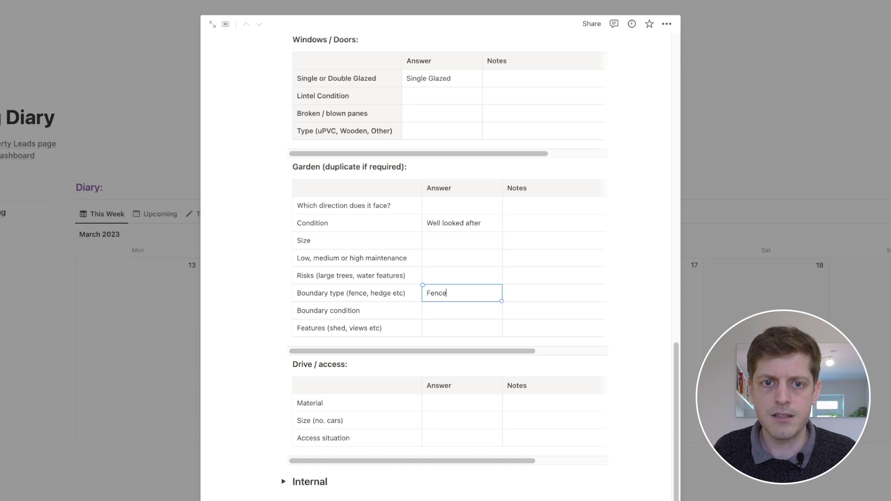
text(nce)
click(438, 308)
text(In need of repair)
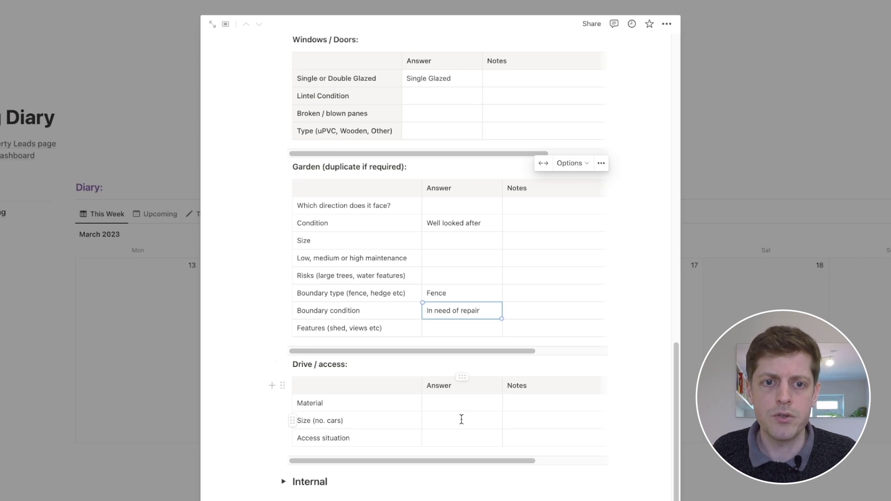
scroll(385, 258, up, 15)
scroll(385, 258, down, 1)
Step: Swap the External checklist for the Internal one and answer corridor walls with Paint
click(284, 210)
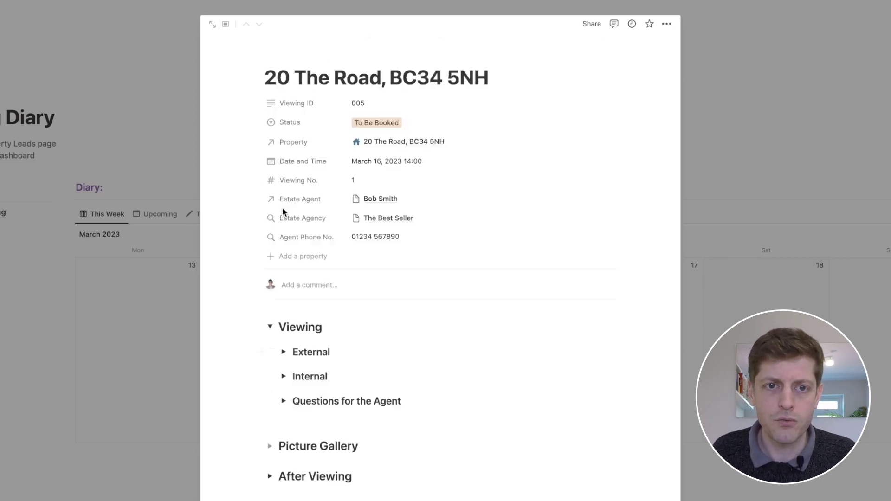
click(283, 376)
scroll(447, 258, down, 6)
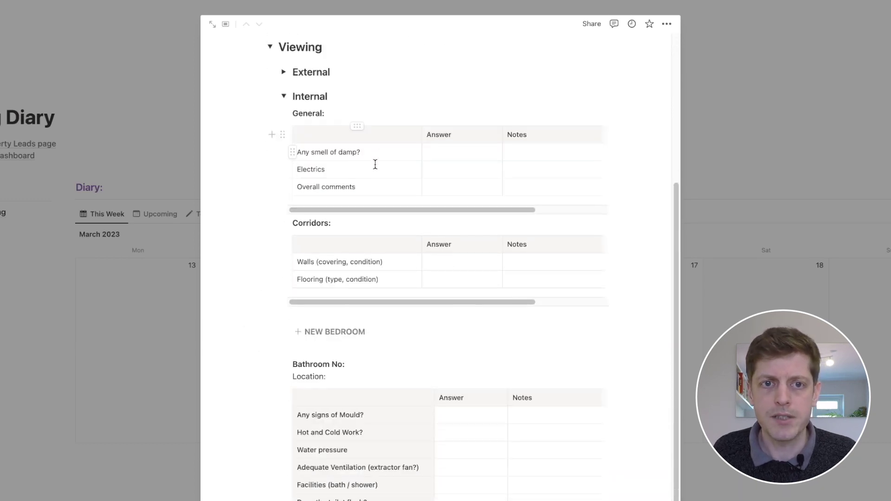
scroll(428, 229, down, 3)
scroll(436, 178, up, 1)
click(436, 175)
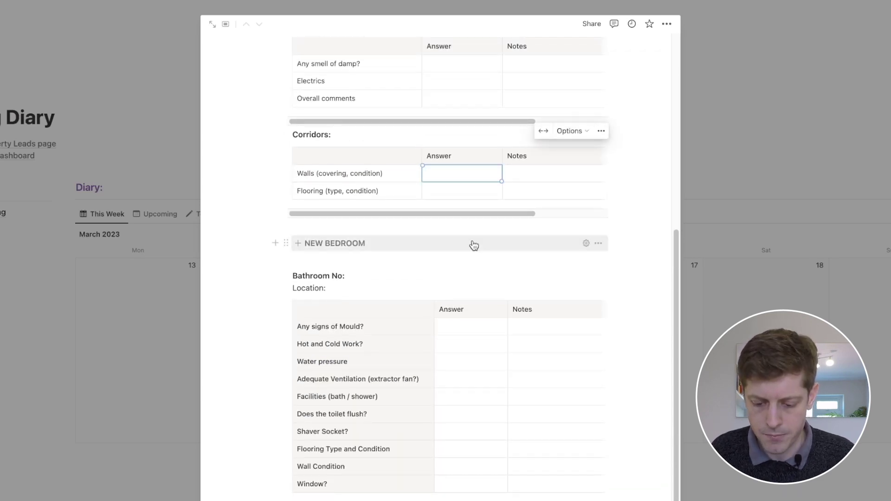
text(Paint)
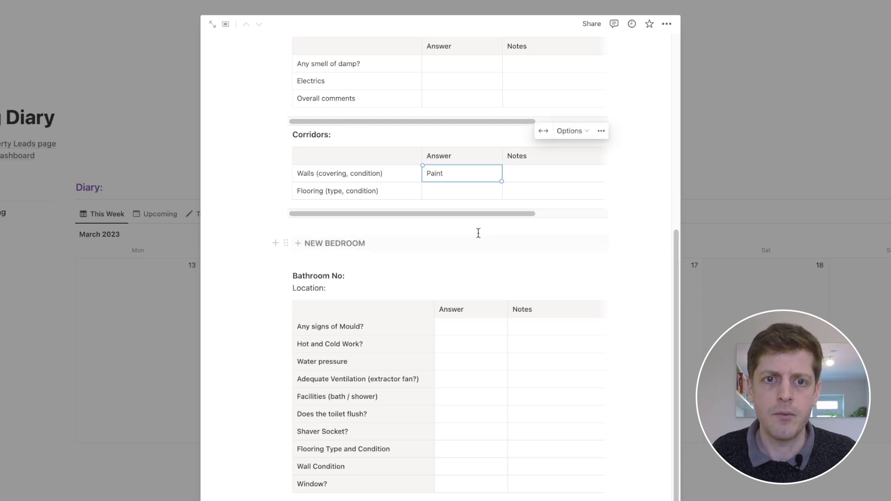
Step: Answer the corridor flooring question with Wood laminate
click(454, 195)
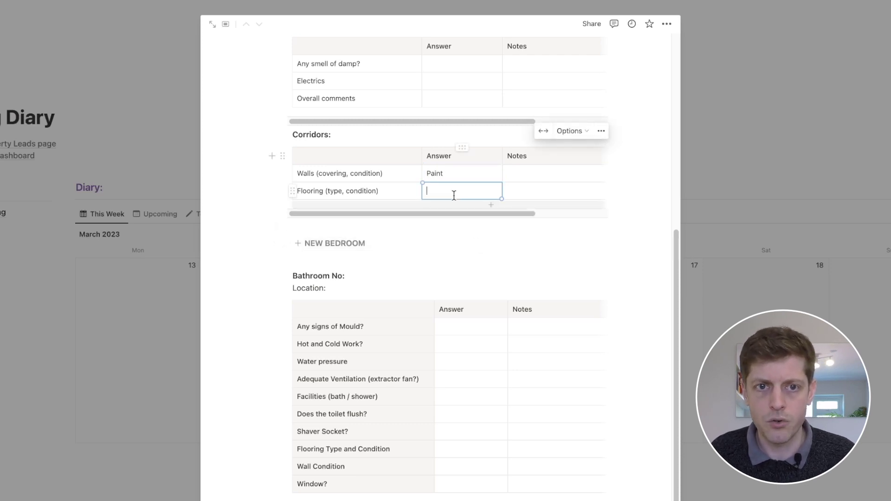
text(Wood)
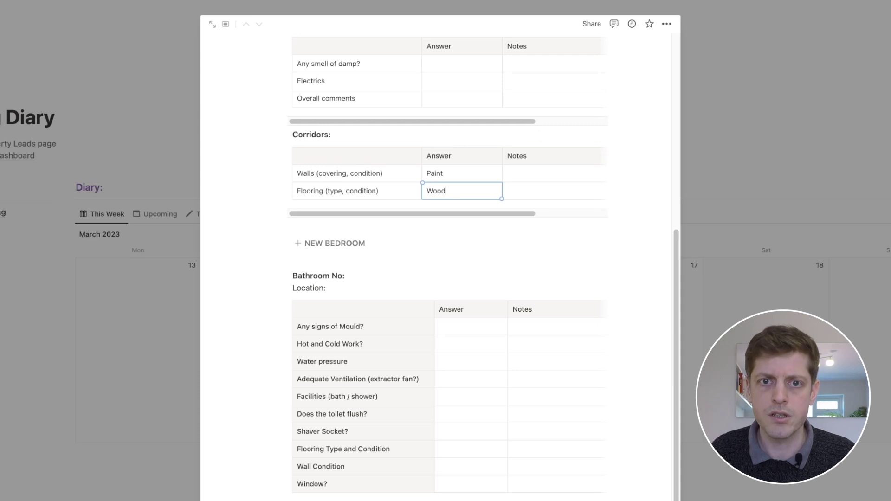
text(minate)
scroll(377, 197, down, 1)
scroll(362, 279, up, 5)
scroll(345, 401, down, 3)
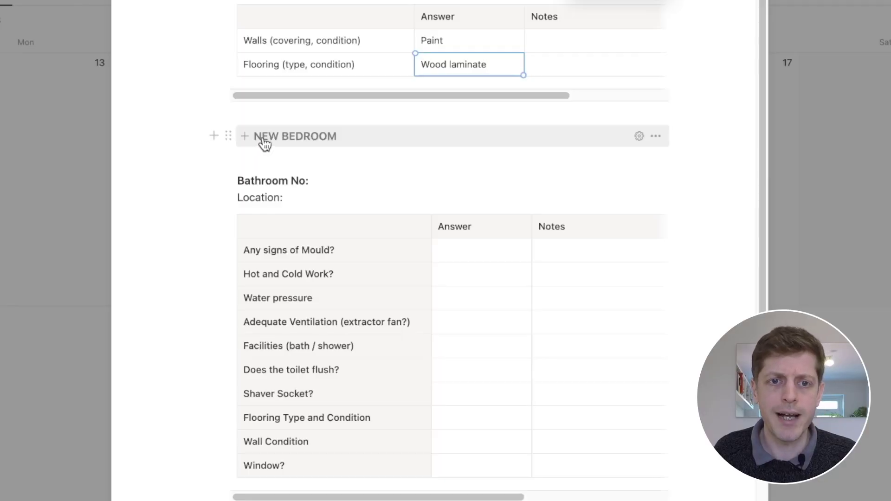
Step: Insert a bedroom checklist: Bedroom 1, 1st floor, right at the top of the stairs
click(262, 142)
scroll(331, 217, down, 1)
scroll(241, 139, down, 2)
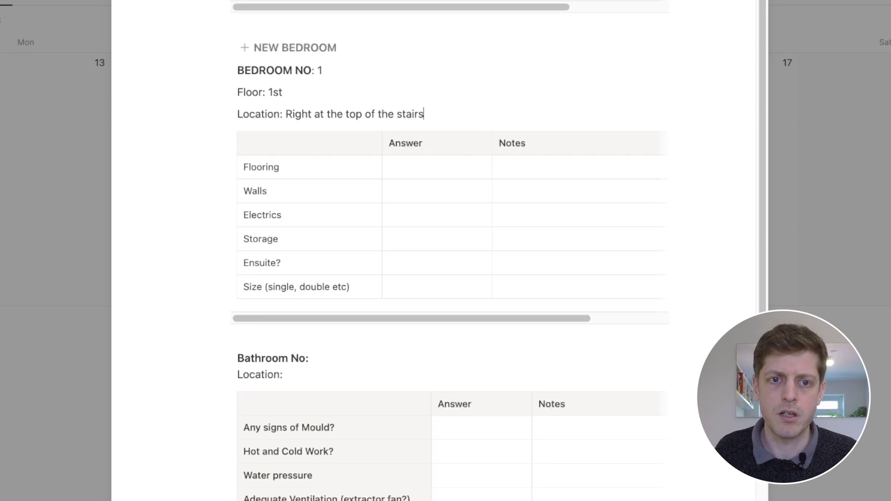
scroll(288, 265, down, 1)
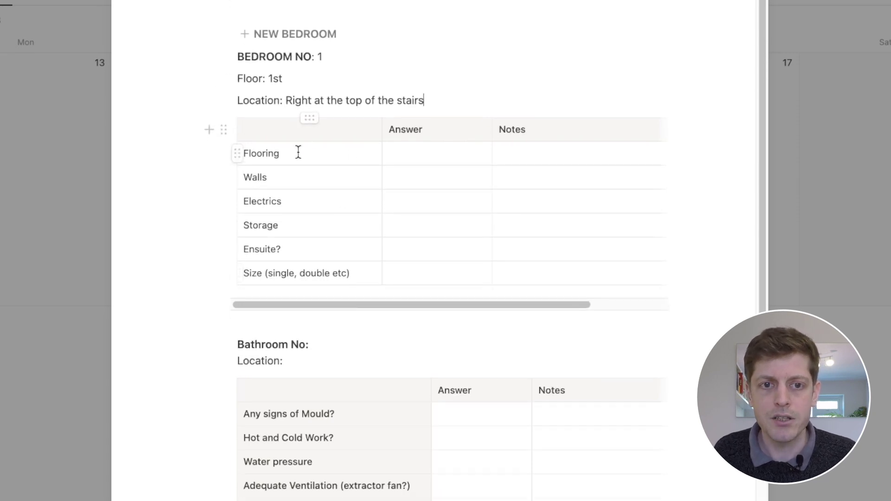
click(401, 151)
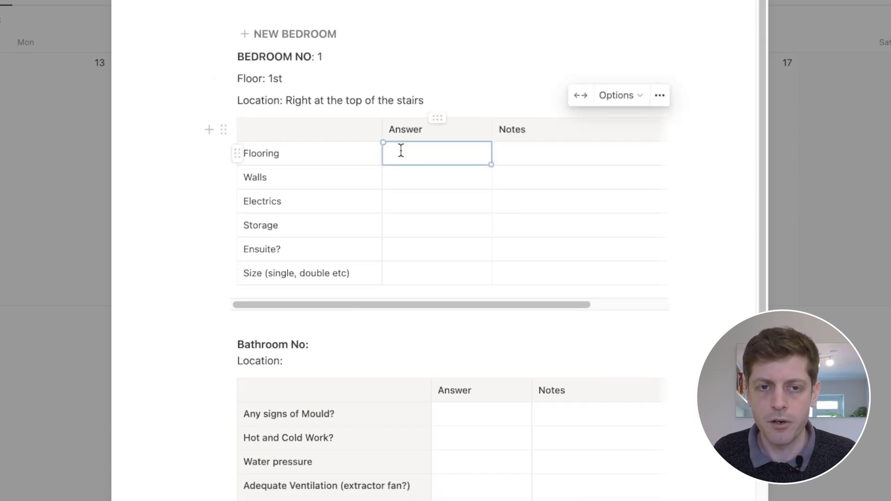
Step: Remove the extra empty bedroom checklist that got added
click(297, 42)
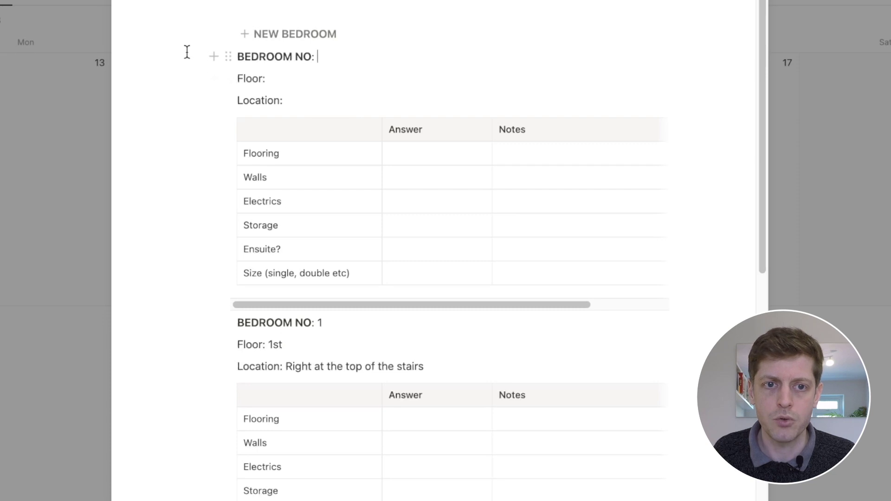
drag(187, 53, 342, 257)
key(Delete)
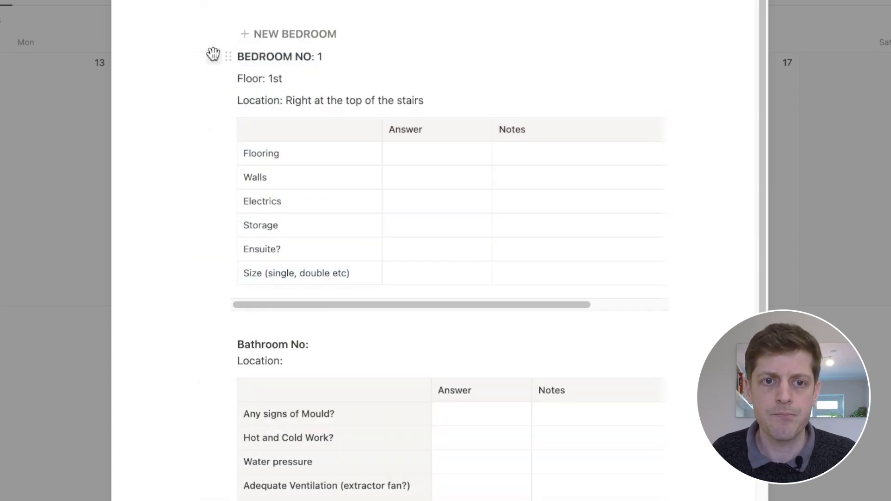
Step: Insert a template button above Bedroom 1 and name it New Bedroom
click(231, 57)
key(Escape)
click(238, 56)
key(Return)
key(Return)
key(Return)
key(Up)
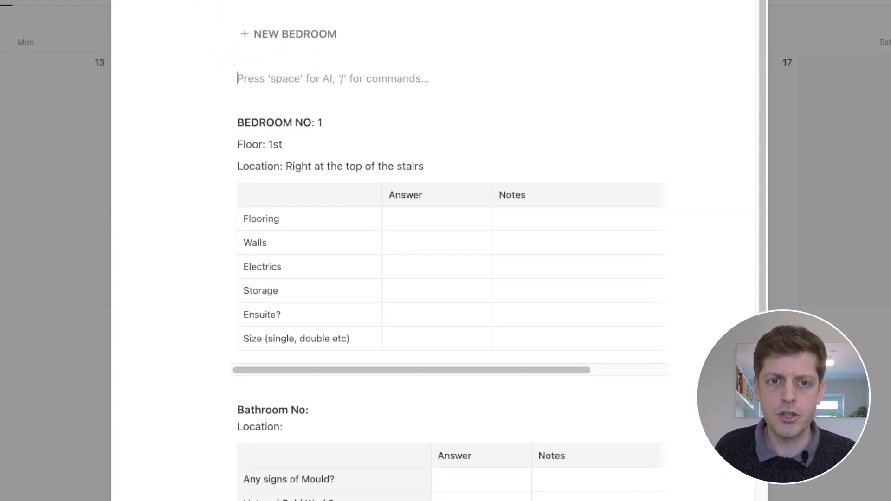
text(/tem)
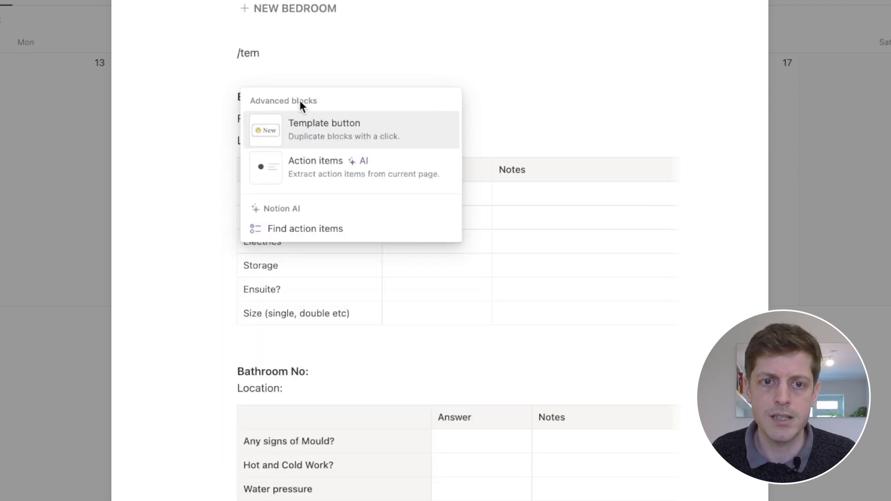
click(303, 126)
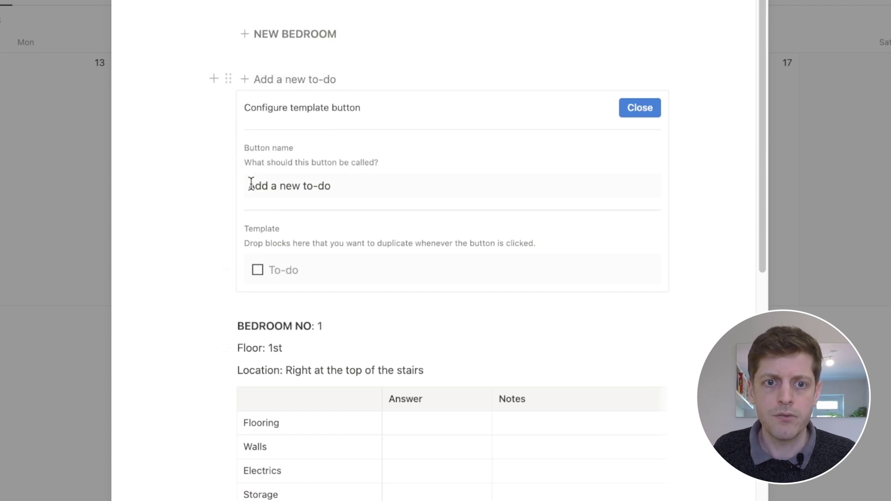
drag(251, 185, 463, 181)
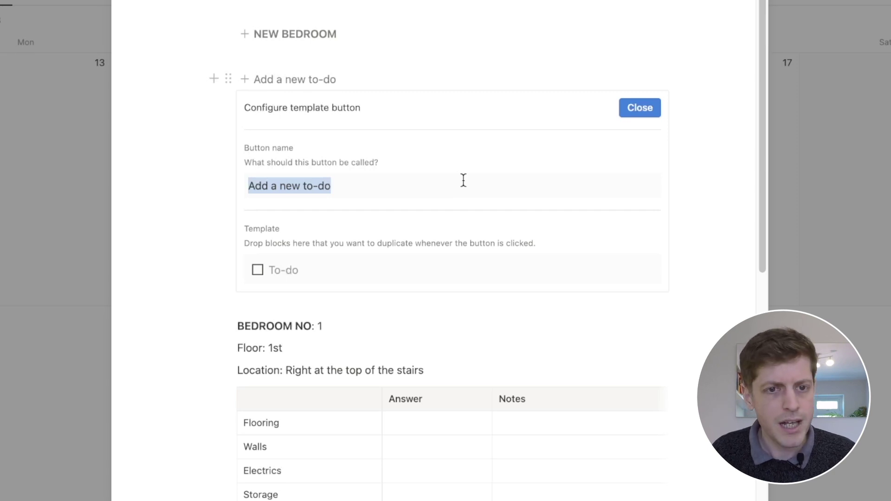
text(Bedroom)
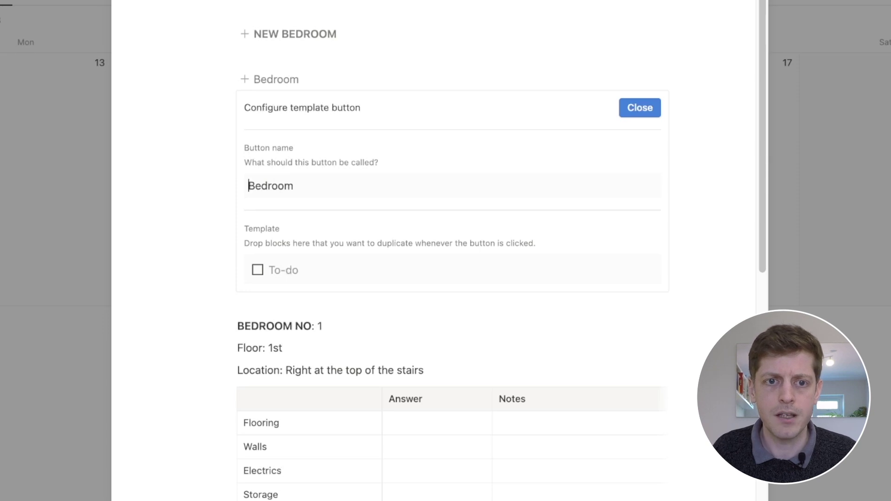
text(new )
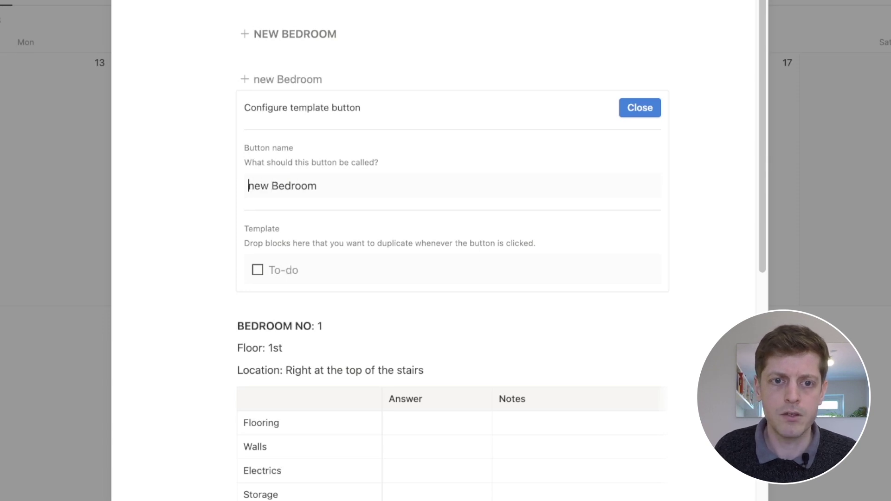
text(N)
click(321, 185)
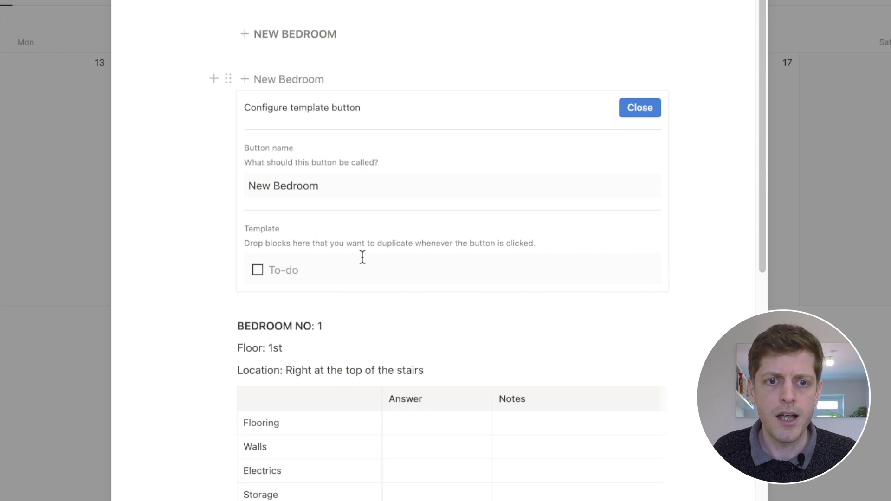
Step: Give the button's template Windows, Flooring and Light fitting to-dos
click(324, 271)
key(BackSpace)
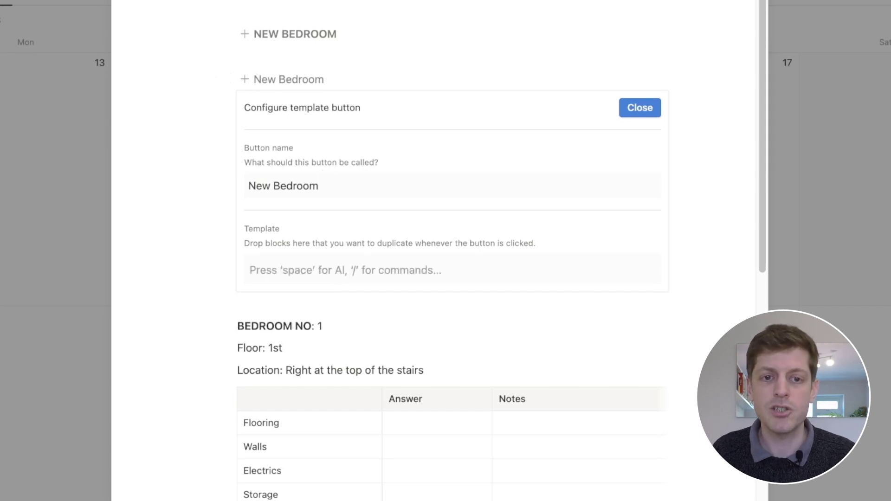
text([])
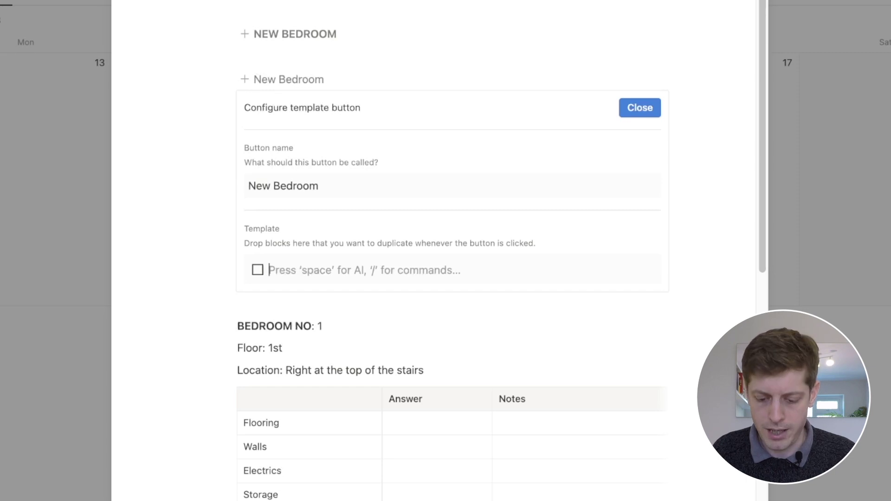
text( Windows)
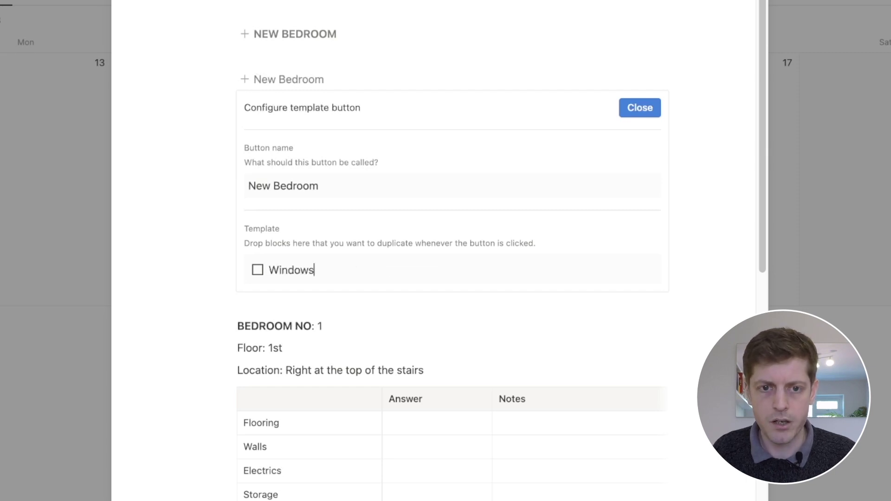
key(shift+Return)
key(BackSpace)
key(Return)
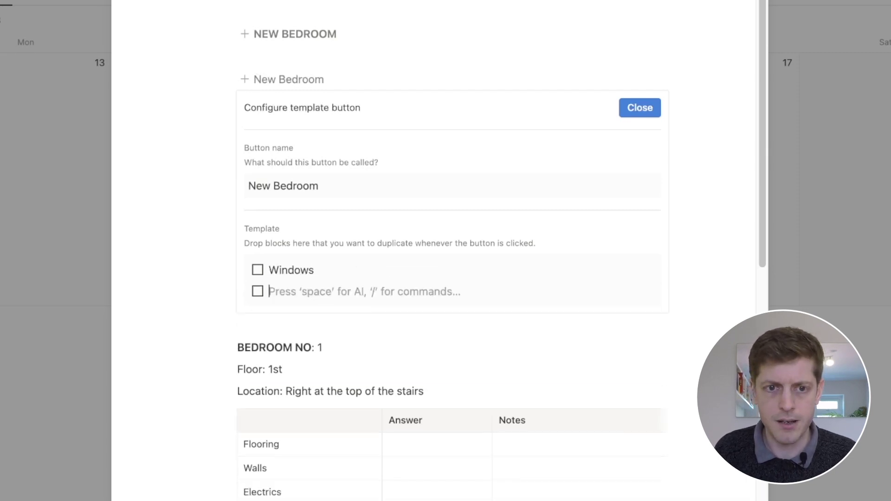
text(Flooring)
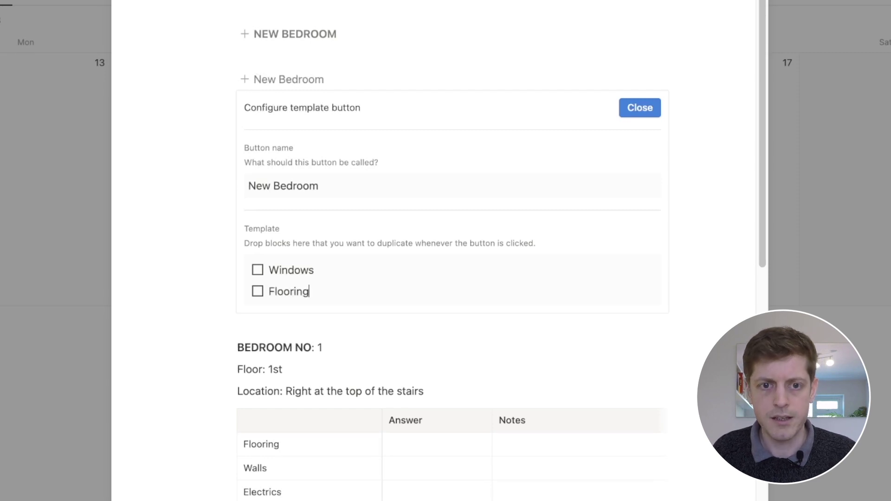
key(Return)
text(Ligh)
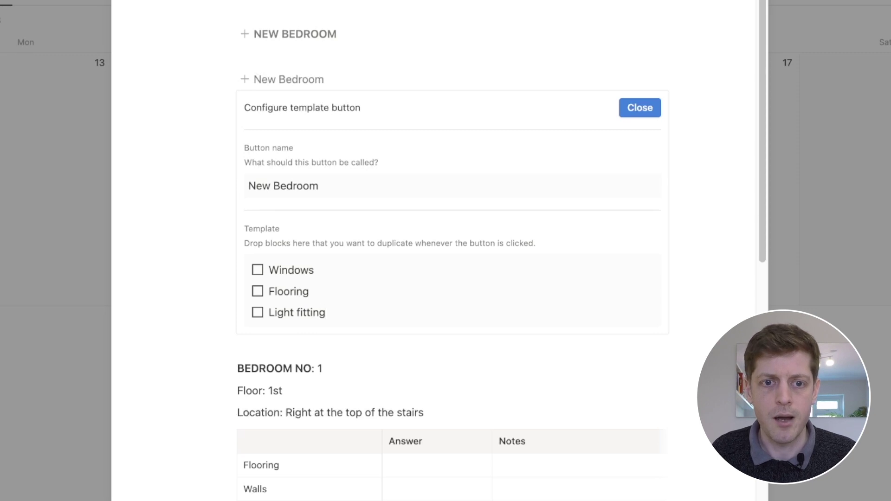
text(t fitting)
Step: Add a Toggle containing 'BUllet point 1' below the to-dos
key(Return)
key(Return)
key(Return)
text(> )
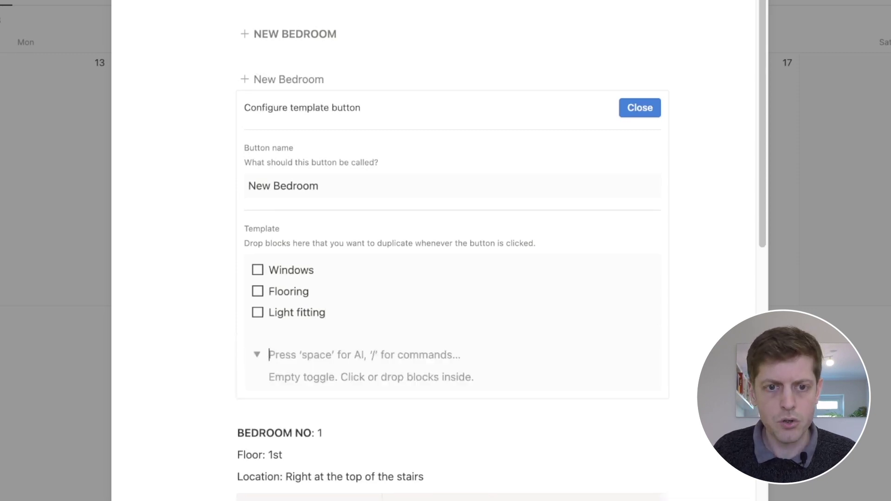
text(Toggle)
key(Return)
text(- )
text(BUllet point 1)
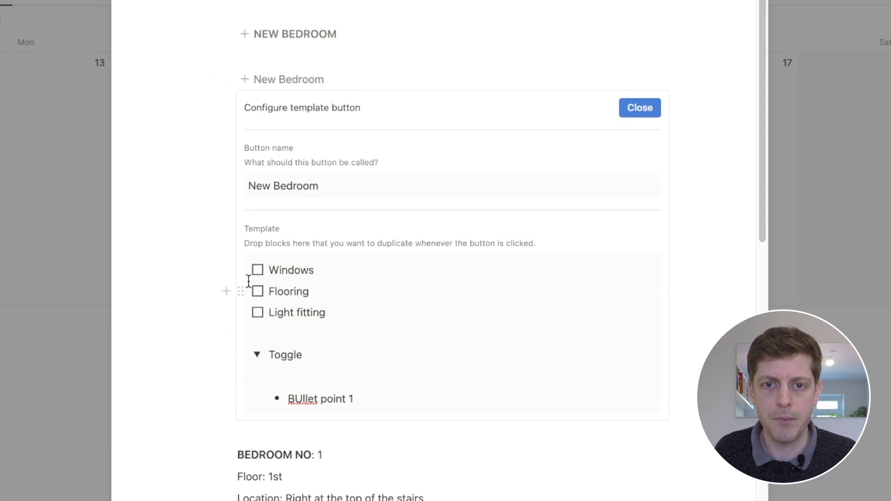
Step: Finish the New Bedroom button and test it, checking the inserted toggle's bullet
click(633, 113)
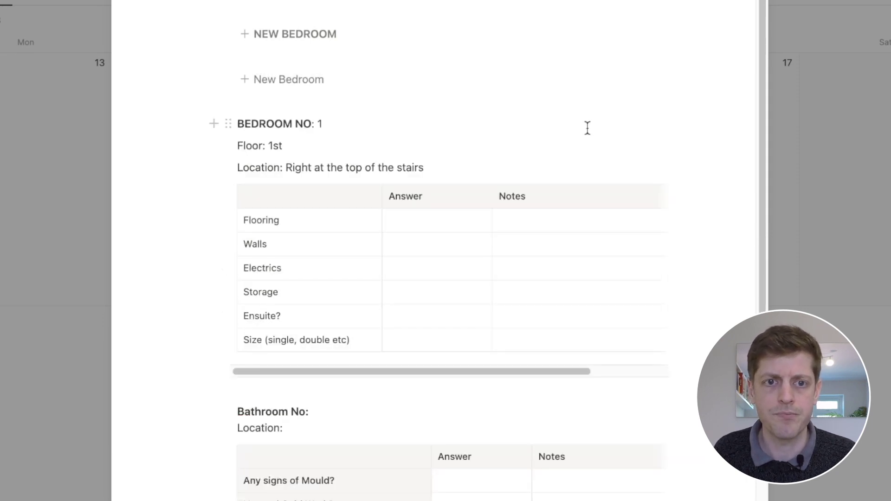
click(259, 83)
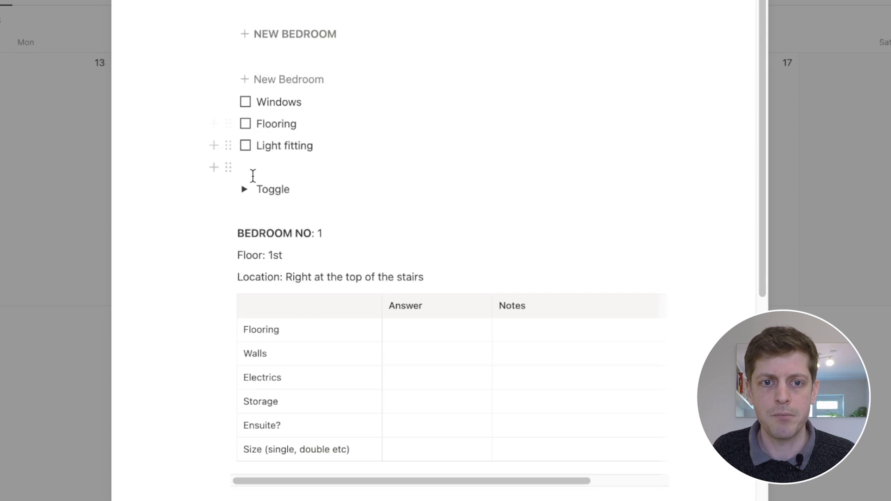
click(244, 190)
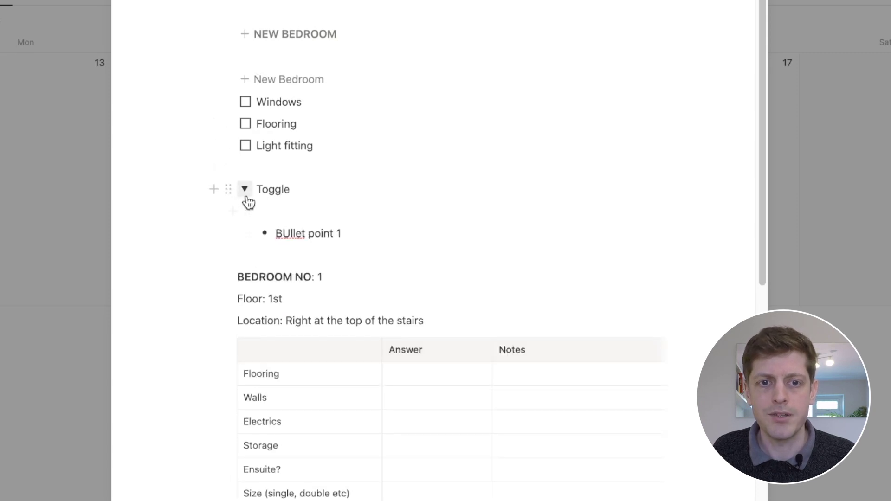
click(245, 190)
Step: Delete the to-dos and toggle inserted by the test
drag(163, 191, 348, 97)
key(BackSpace)
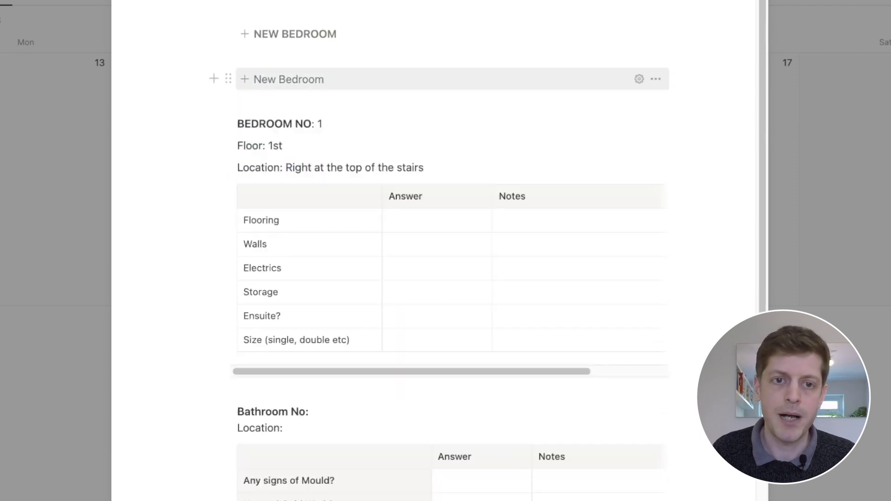
click(248, 103)
scroll(284, 65, up, 10)
scroll(406, 244, down, 12)
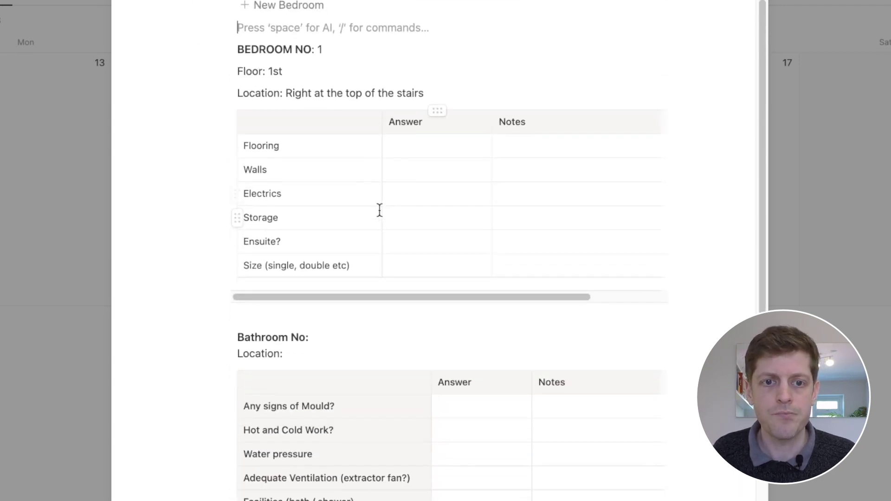
Step: Open the Viewing Record database's Viewing Template for editing
key(Escape)
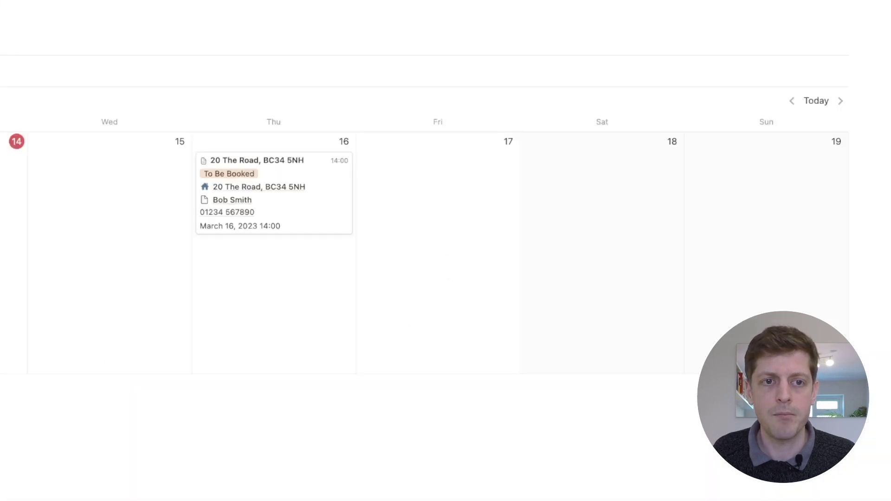
click(827, 79)
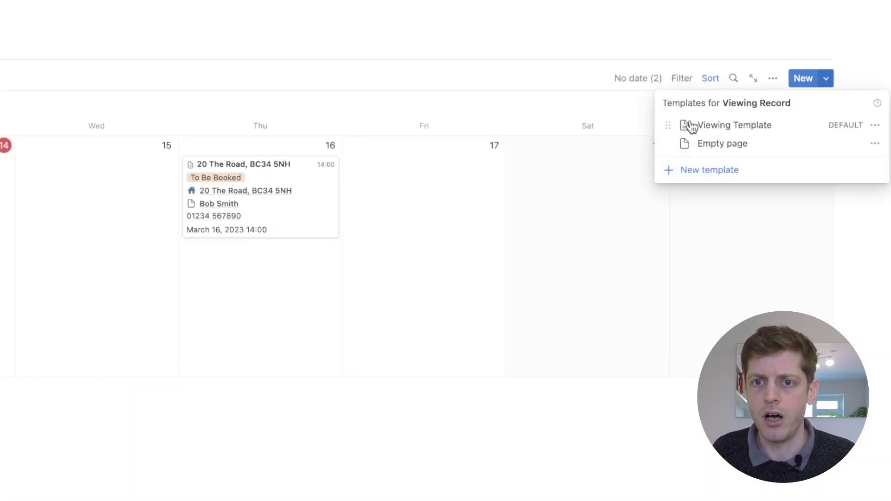
click(878, 126)
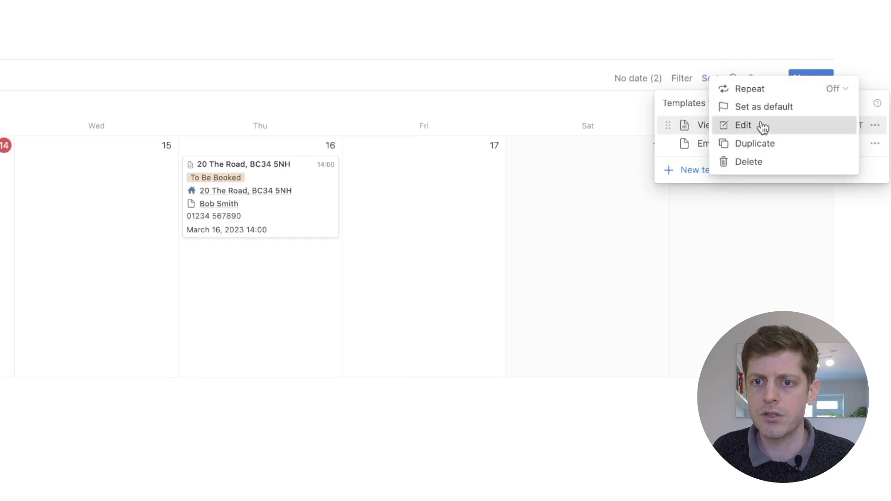
click(762, 125)
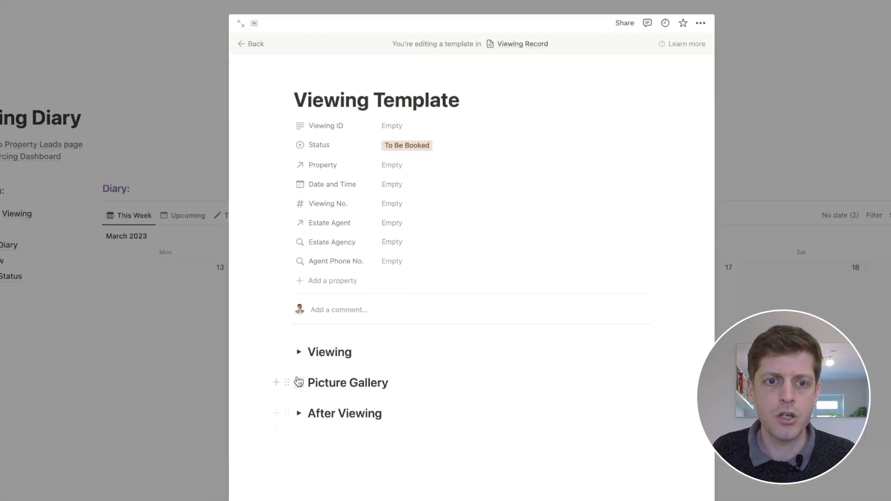
Step: Expand the template's Viewing and Internal sections, then close the template editor
click(299, 352)
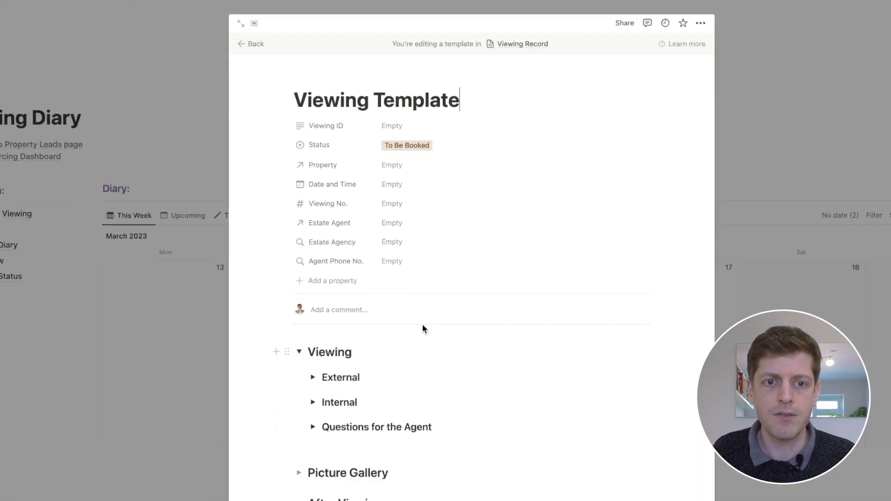
click(313, 402)
scroll(400, 332, down, 10)
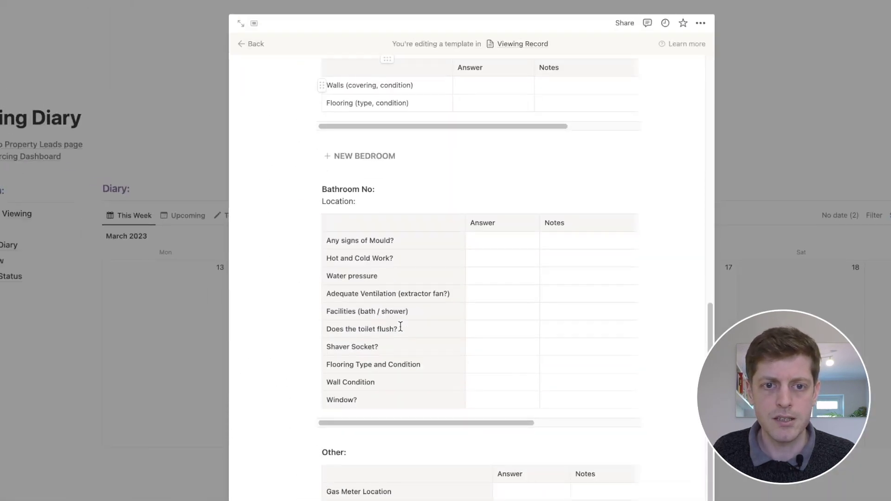
scroll(406, 324, up, 10)
scroll(358, 404, down, 2)
scroll(359, 456, down, 3)
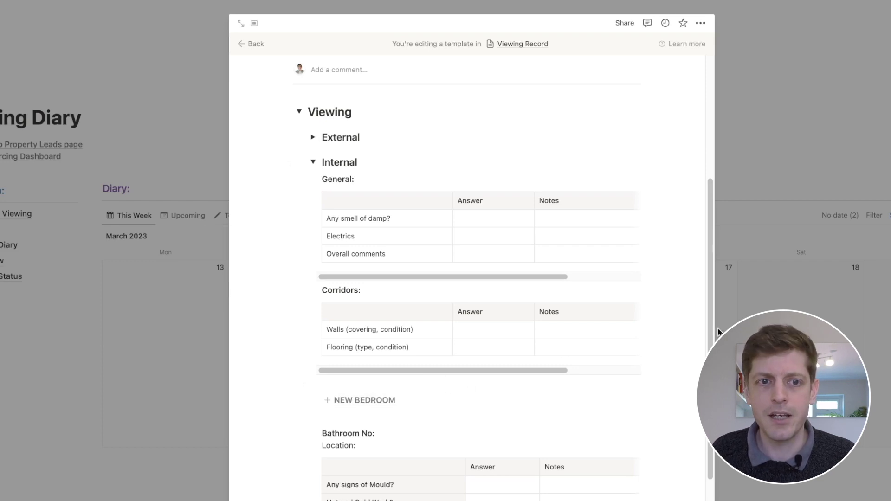
key(Escape)
Step: Open the 20 The Road viewing record and scroll down through its checklist
click(549, 326)
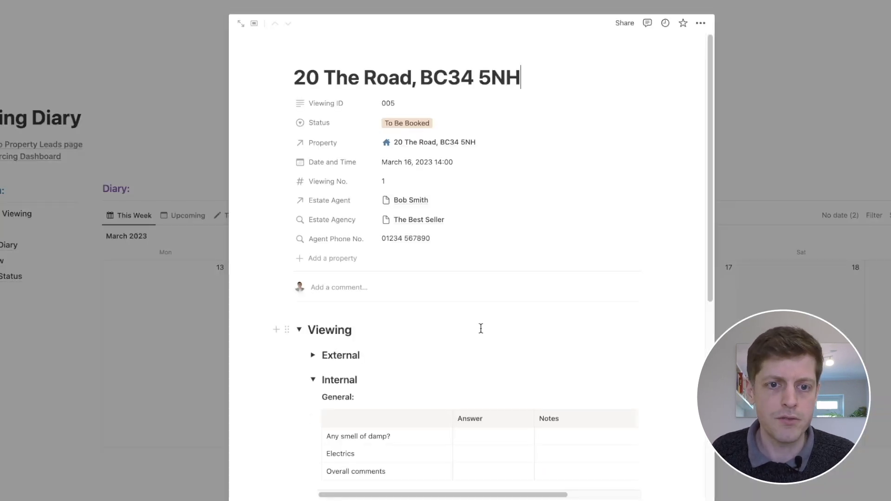
scroll(464, 339, down, 4)
scroll(451, 352, down, 3)
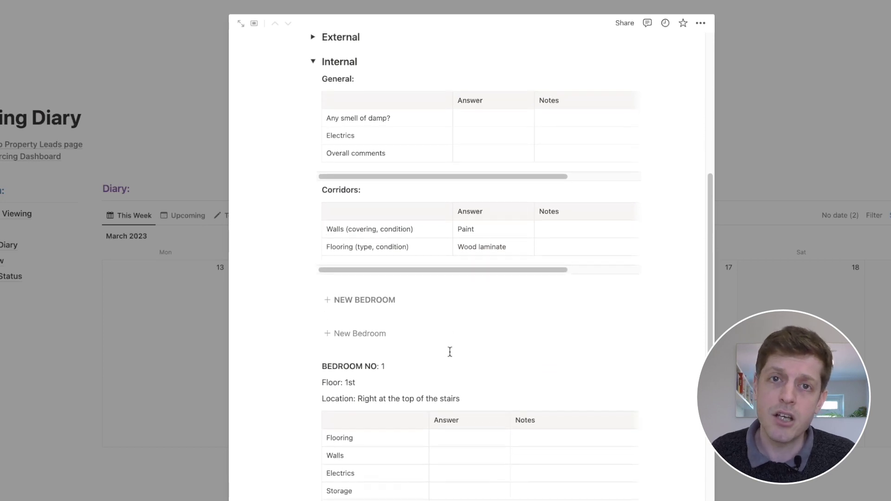
scroll(464, 325, down, 2)
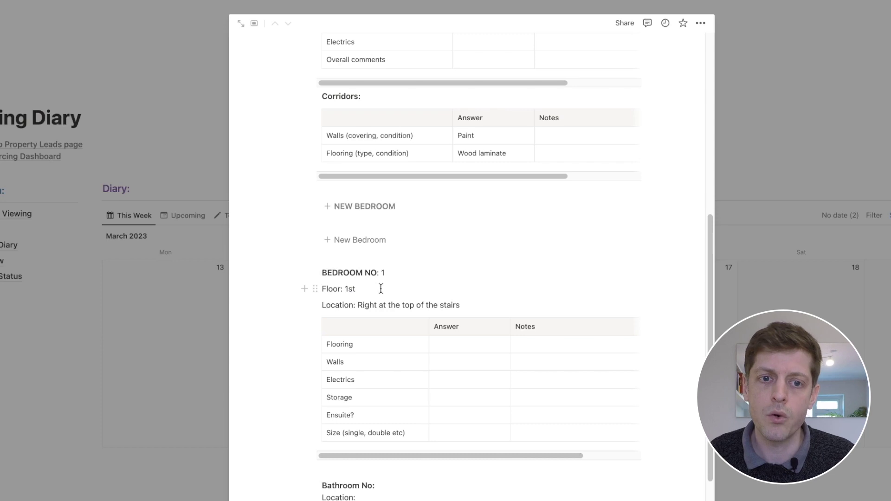
scroll(381, 289, down, 8)
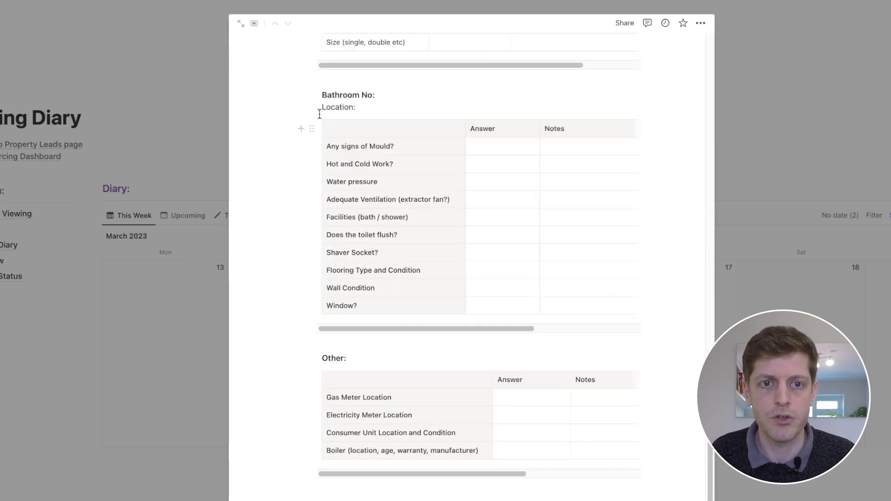
Step: Check the Gas Meter, Electricity Meter and Consumer Unit location cells, then collapse Internal
click(408, 392)
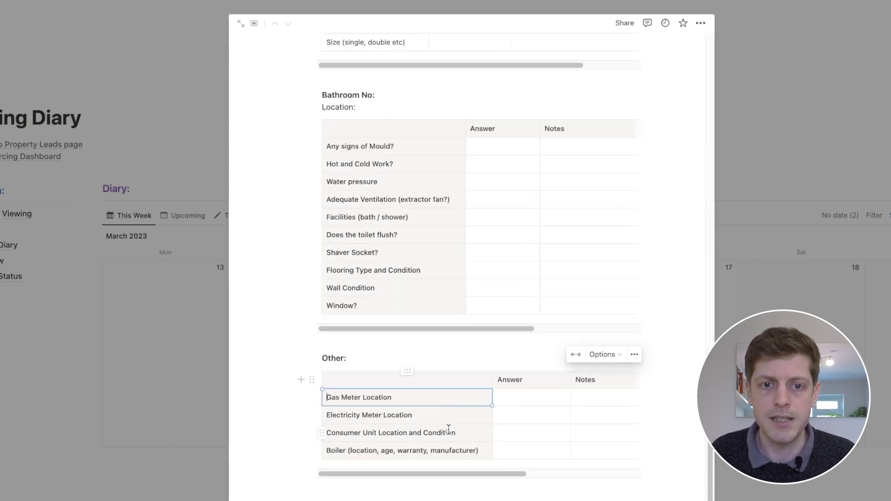
click(432, 415)
click(384, 432)
scroll(417, 303, up, 2)
scroll(418, 303, up, 10)
click(312, 90)
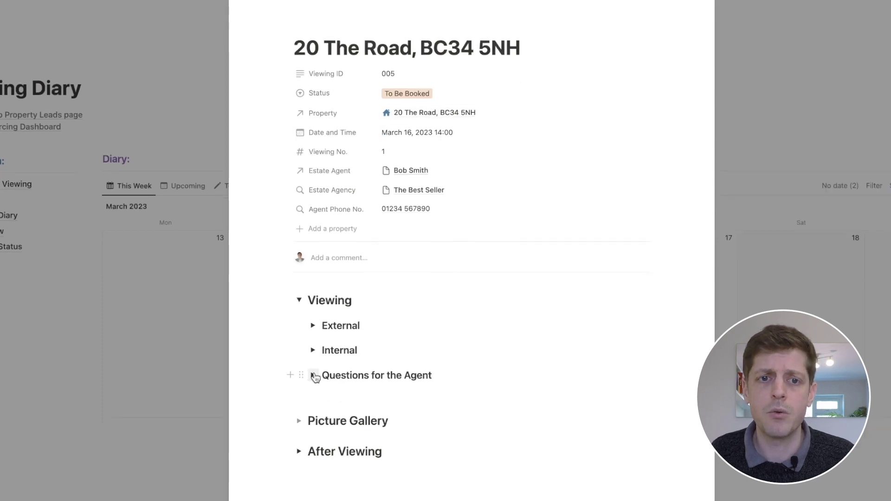
Step: Under Questions for the Agent, answer 'Divorce, quick sale required' and '3 months, 2 offers'
click(312, 405)
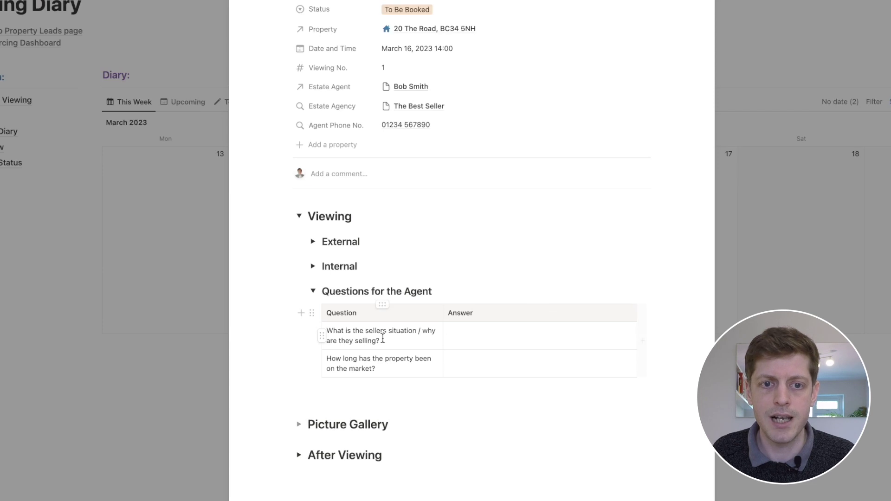
click(482, 334)
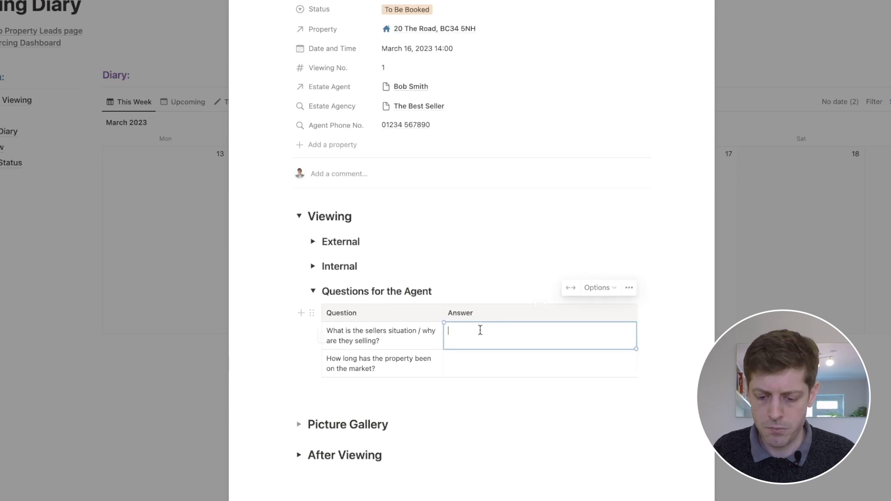
text(Divorce, quick sale requi)
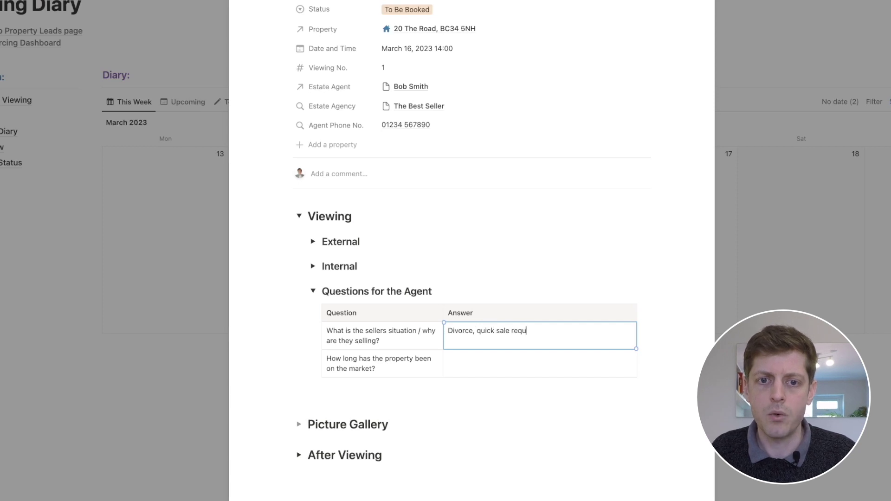
text(red)
click(468, 365)
text(3 months)
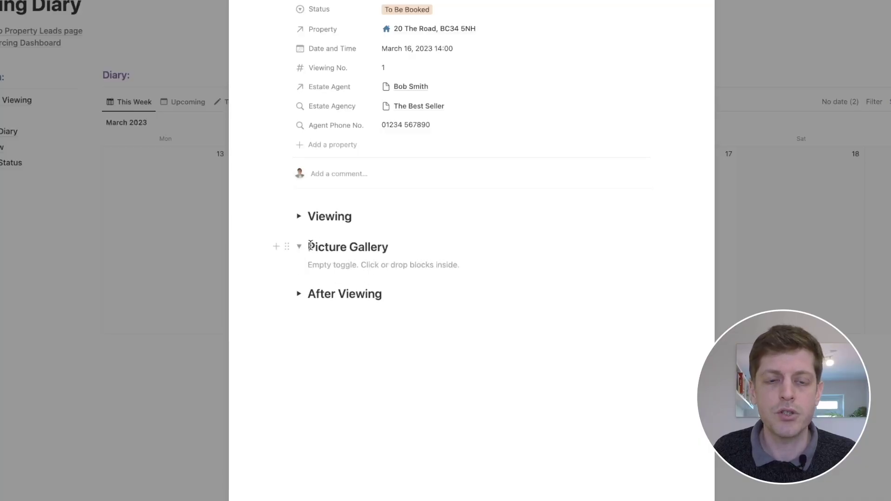
Step: Highlight the Picture Gallery heading and add an empty block below After Viewing
drag(309, 247, 497, 246)
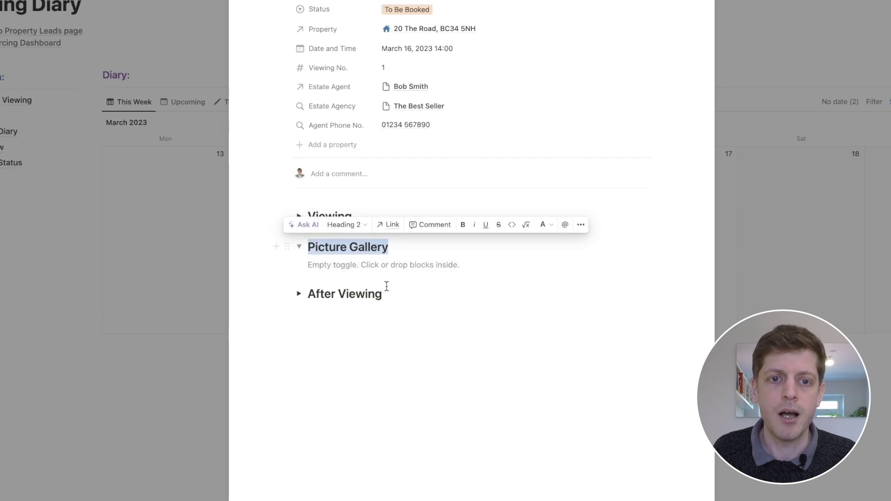
click(370, 406)
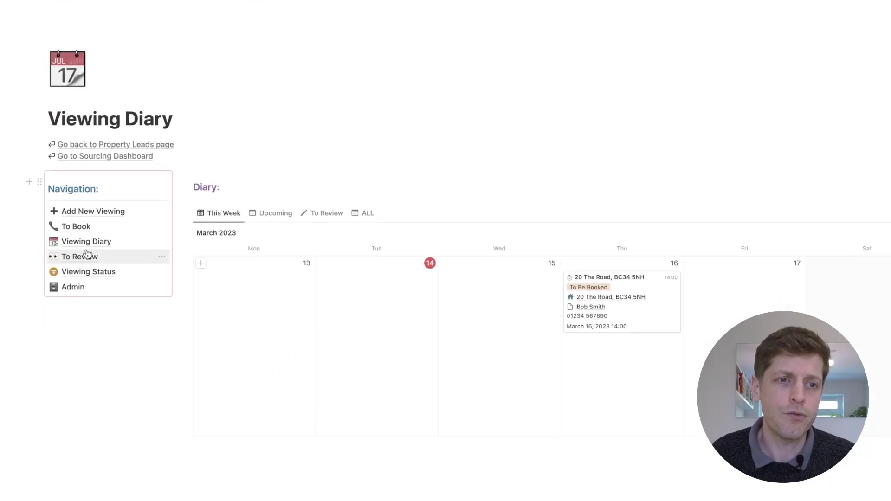
click(87, 255)
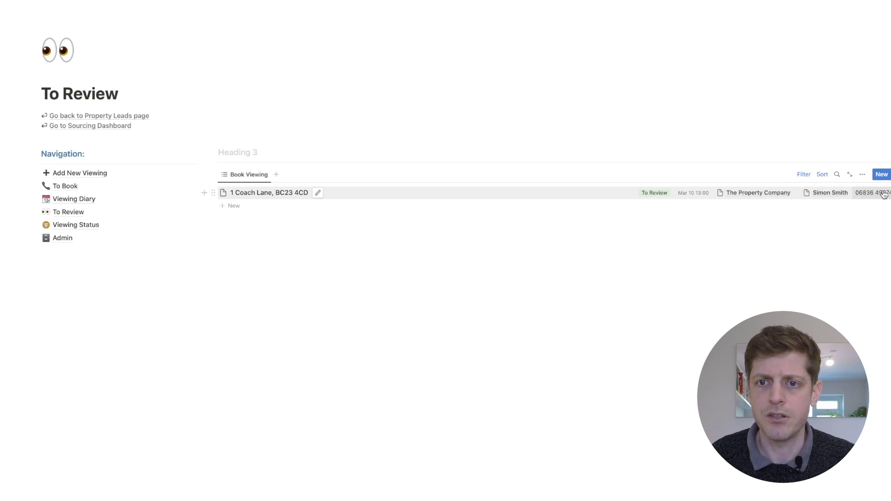
click(561, 199)
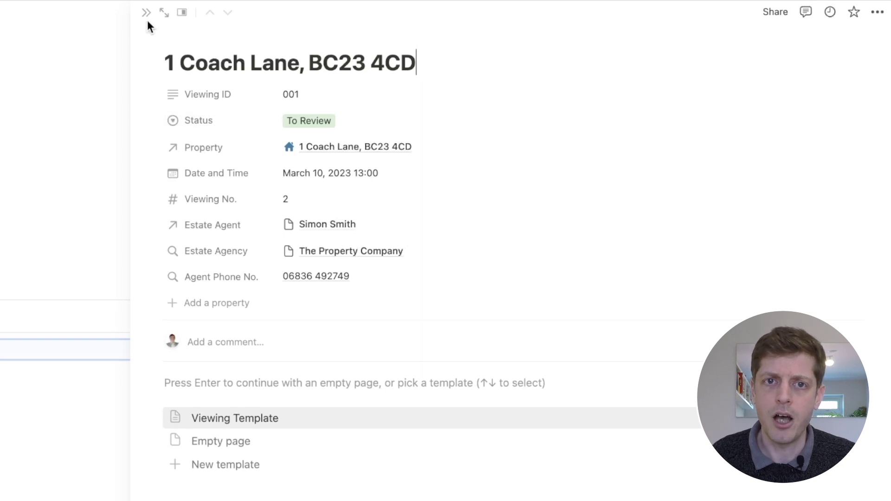
click(330, 121)
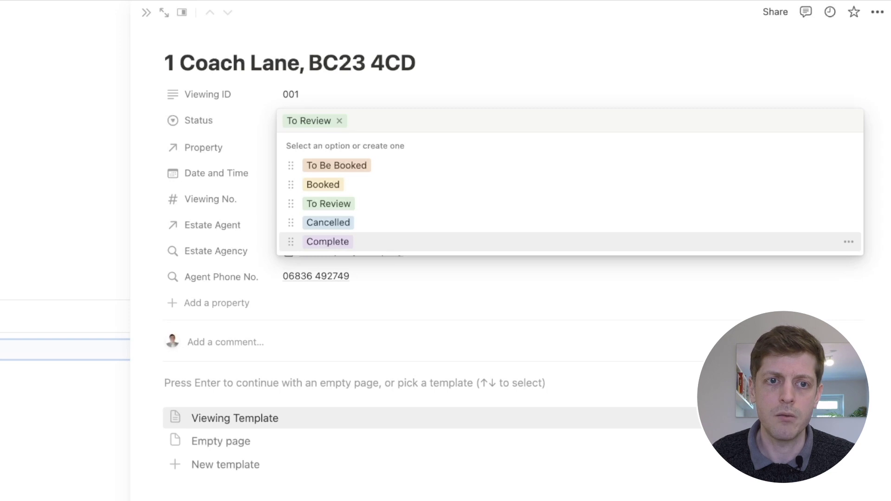
key(Escape)
key(Escape)
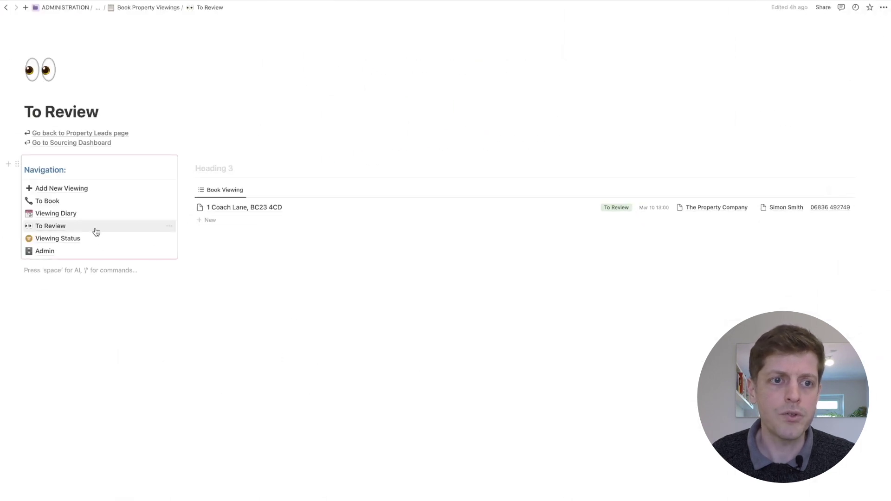
Step: On the Viewing Status board, drag 321 The Road into the To Review column
click(65, 238)
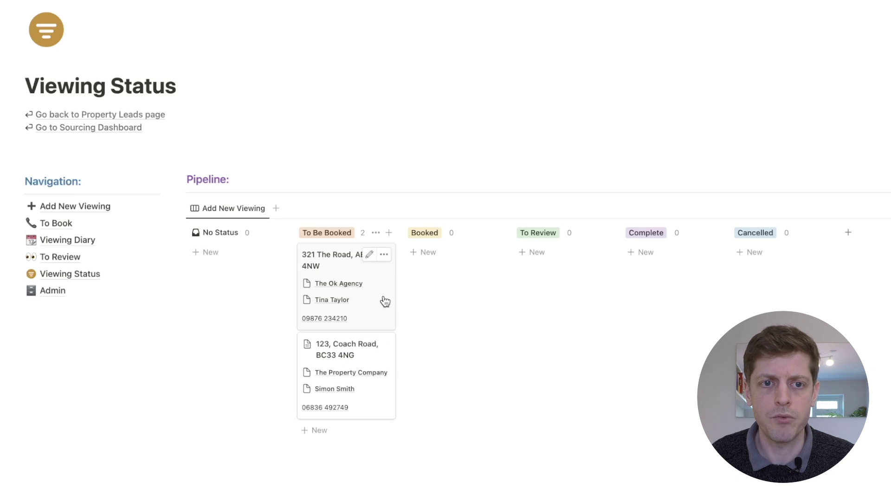
drag(565, 300, 598, 287)
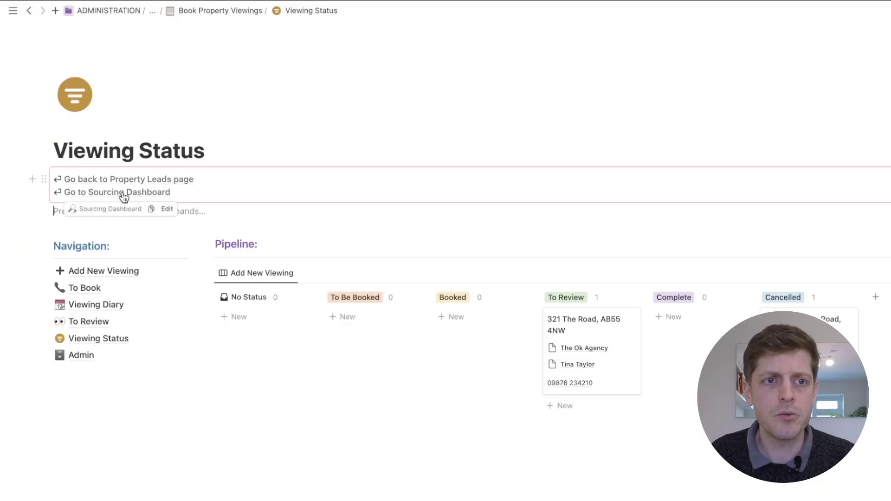
Step: Go through Sourcing Dashboard and Property Leads Dashboard to the Add Property Lead page
click(123, 198)
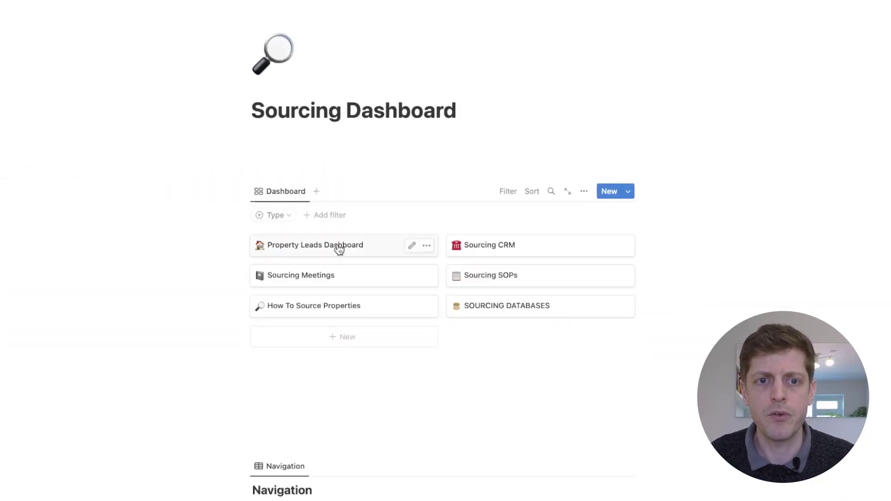
click(340, 249)
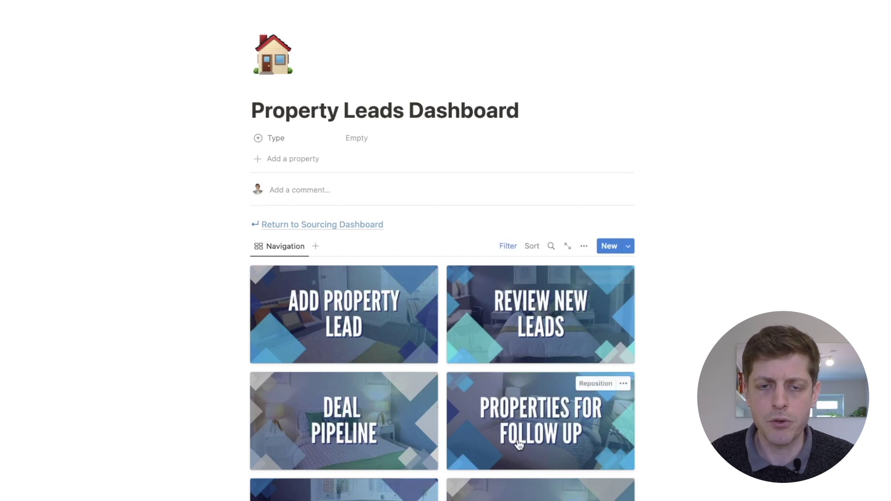
click(394, 328)
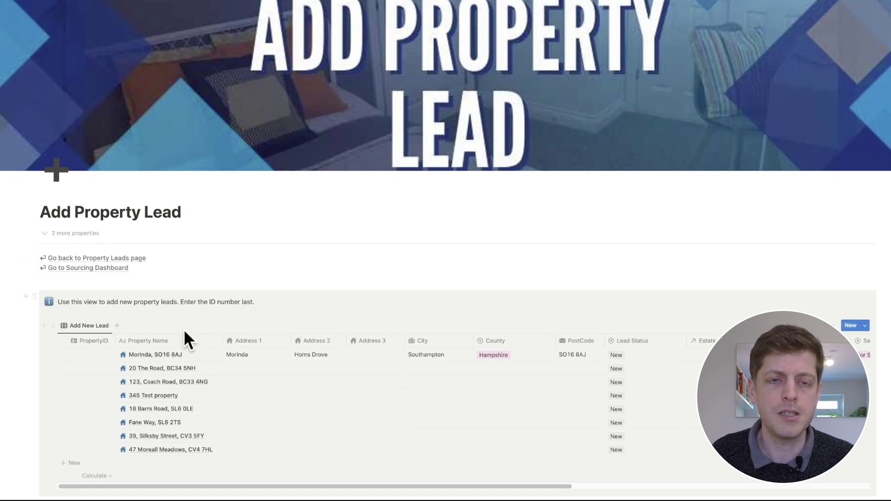
scroll(214, 312, down, 2)
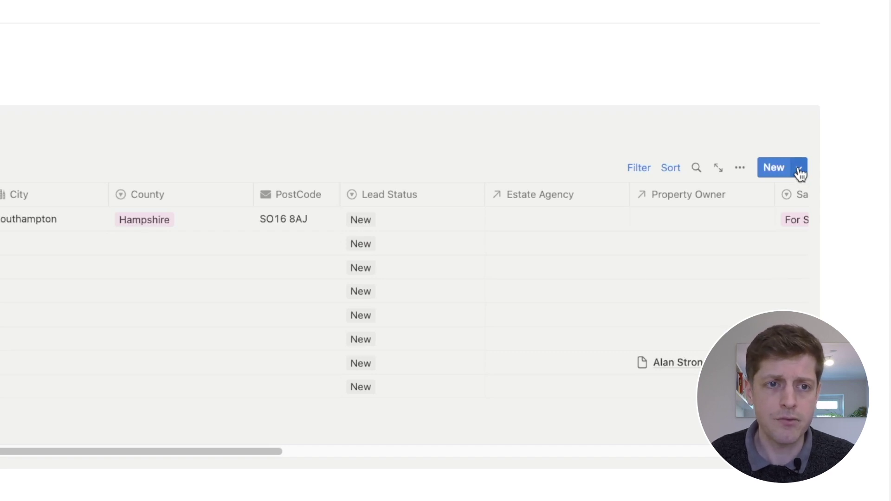
Step: Open the default property template for editing and bring up its Viewing Record table's menu
click(801, 172)
click(872, 221)
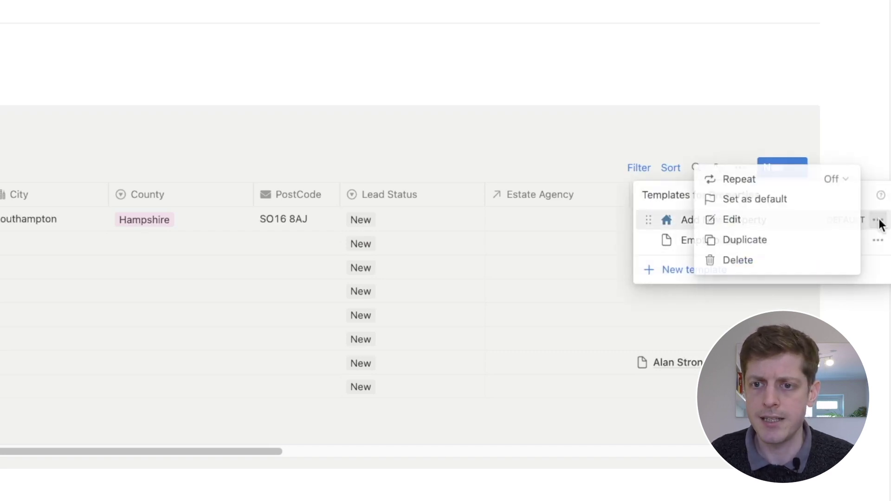
click(732, 219)
scroll(301, 329, down, 6)
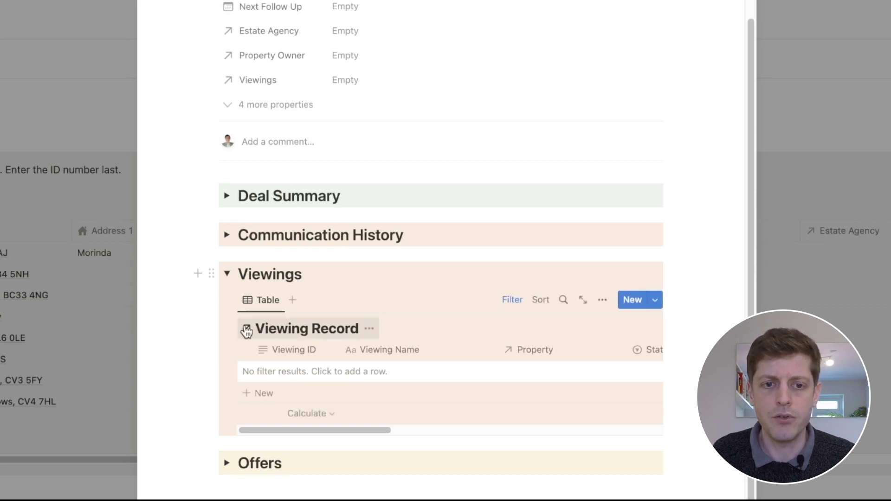
click(229, 300)
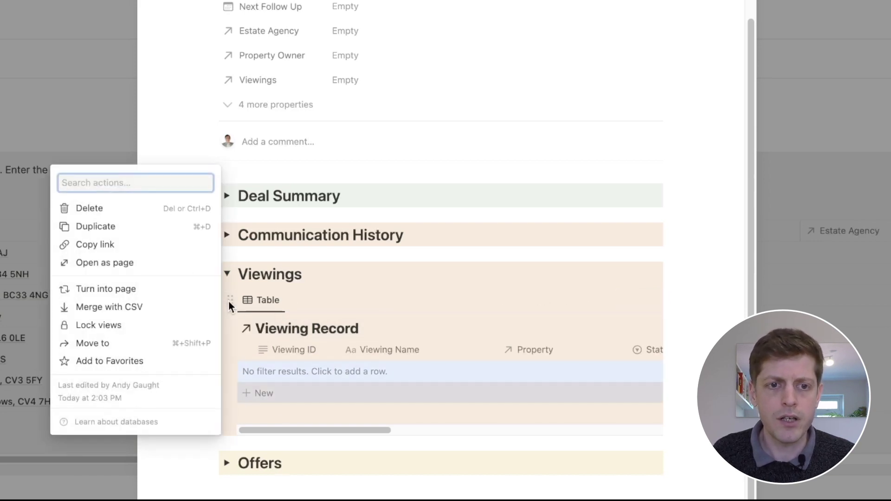
Step: Replace the Viewings table with a /linked Viewing Record view copying the existing Table view
click(135, 210)
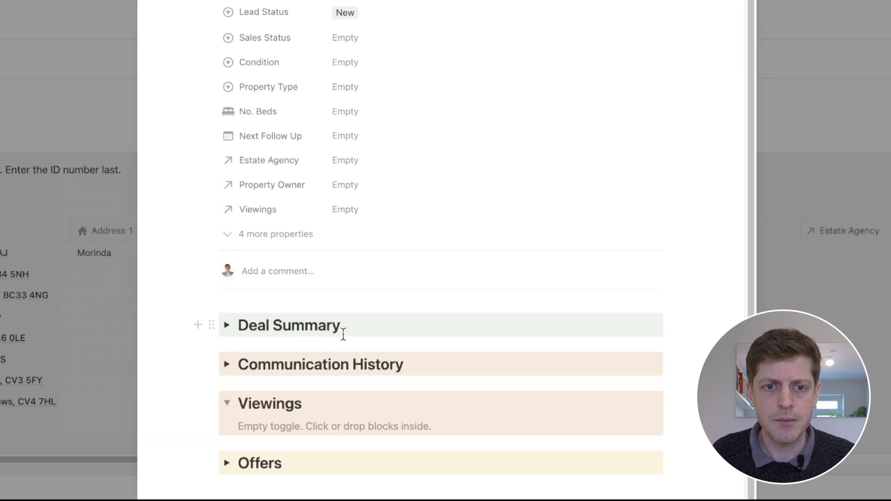
click(266, 427)
text(/)
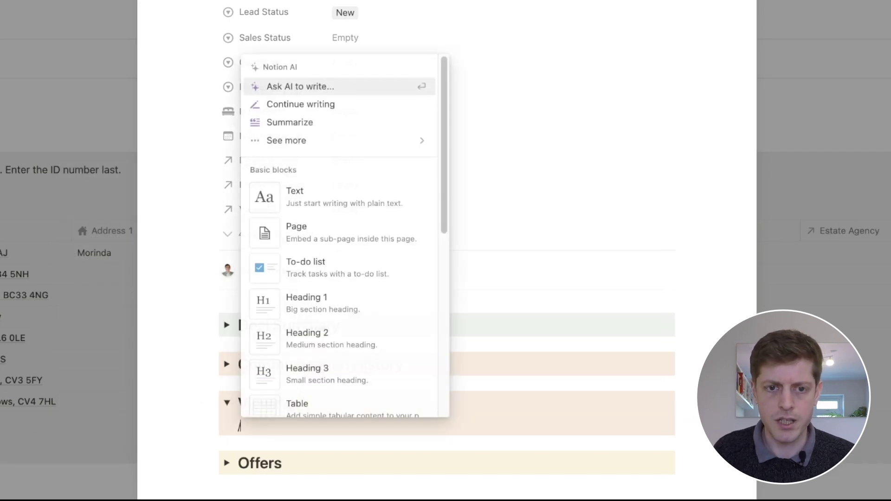
text(linked)
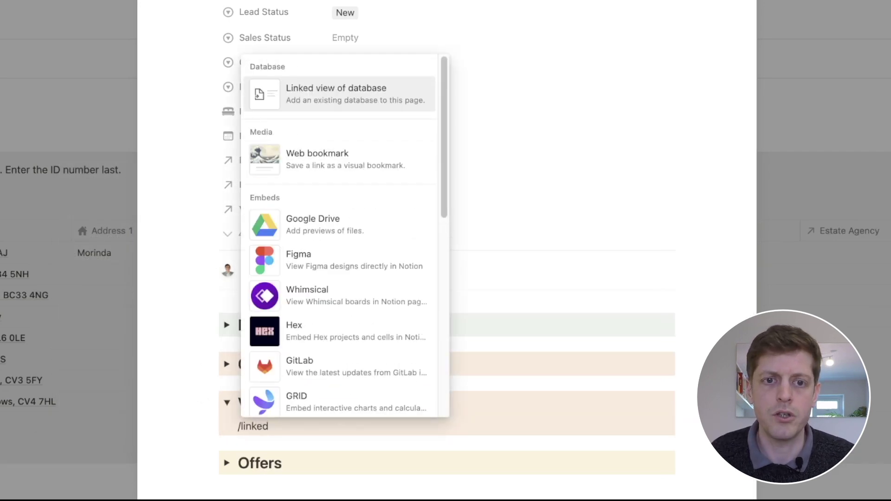
key(Return)
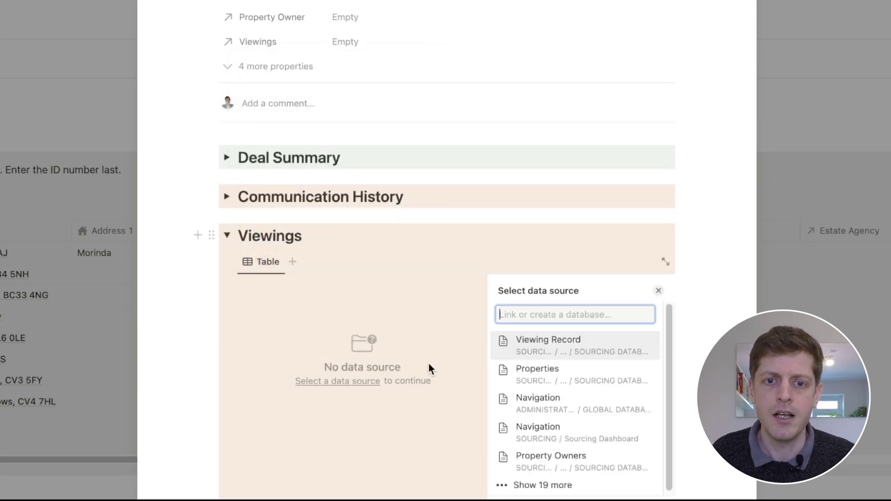
click(581, 345)
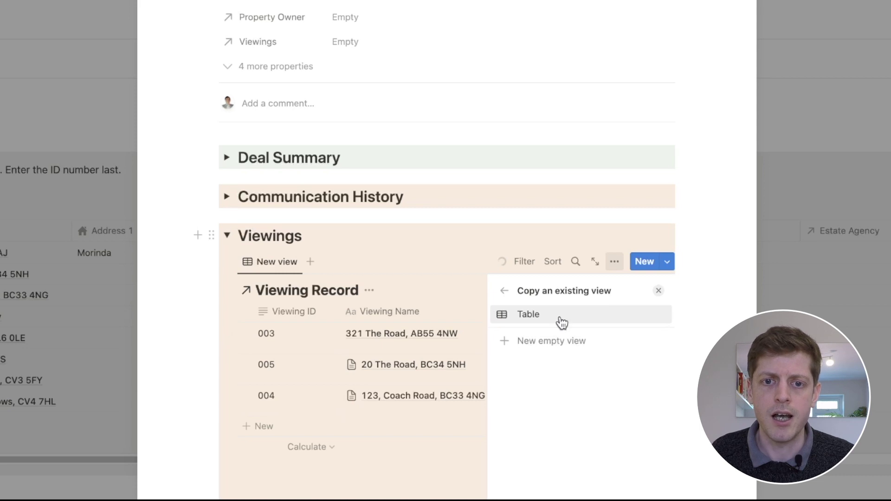
click(562, 321)
key(Escape)
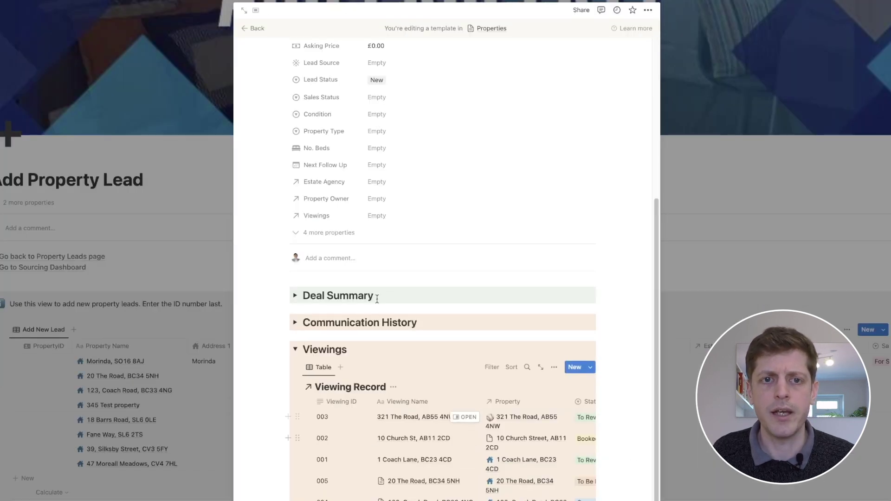
scroll(361, 128, up, 10)
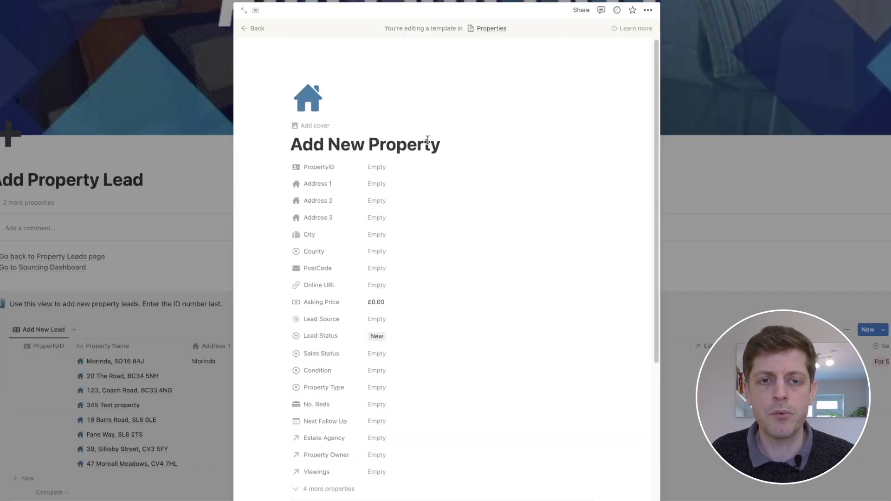
scroll(427, 140, down, 7)
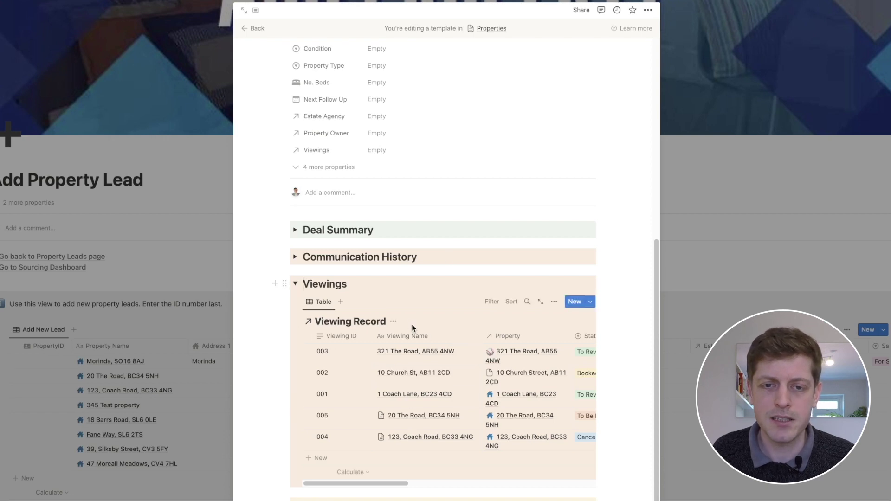
scroll(414, 103, up, 7)
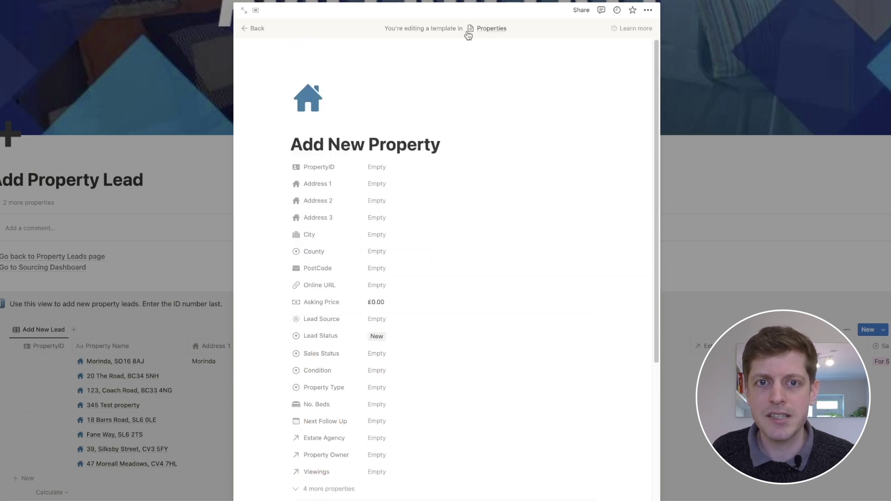
Step: Filter the template's Viewing Record table to Property containing Add New Property
scroll(478, 61, down, 7)
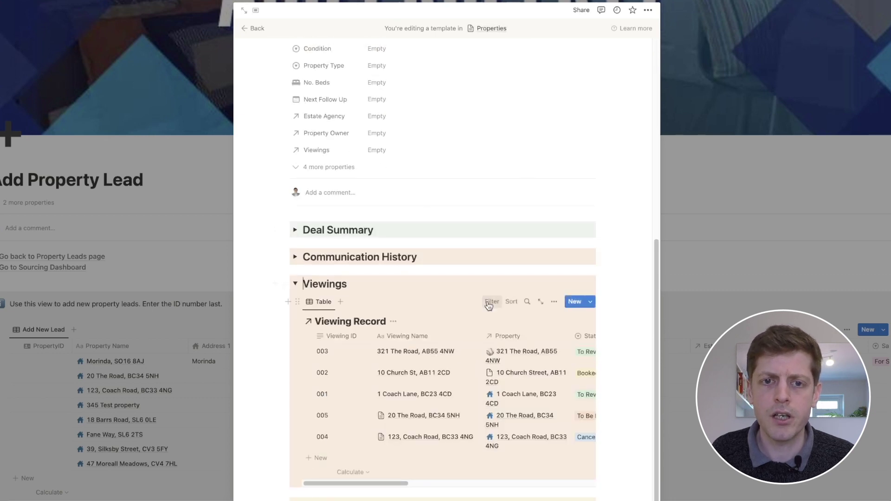
click(490, 302)
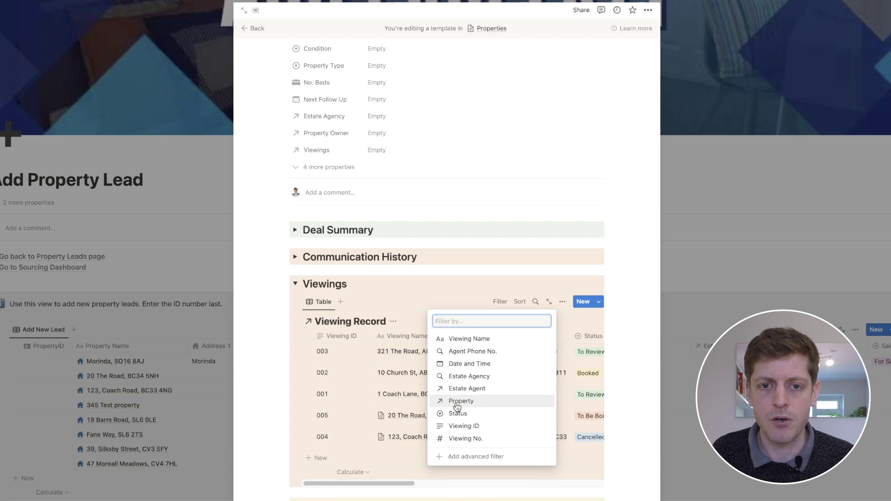
click(457, 402)
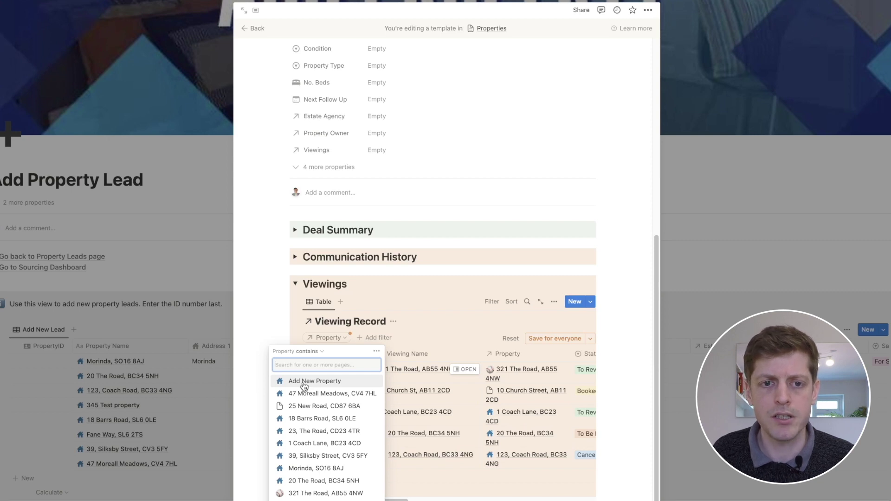
click(303, 383)
click(630, 287)
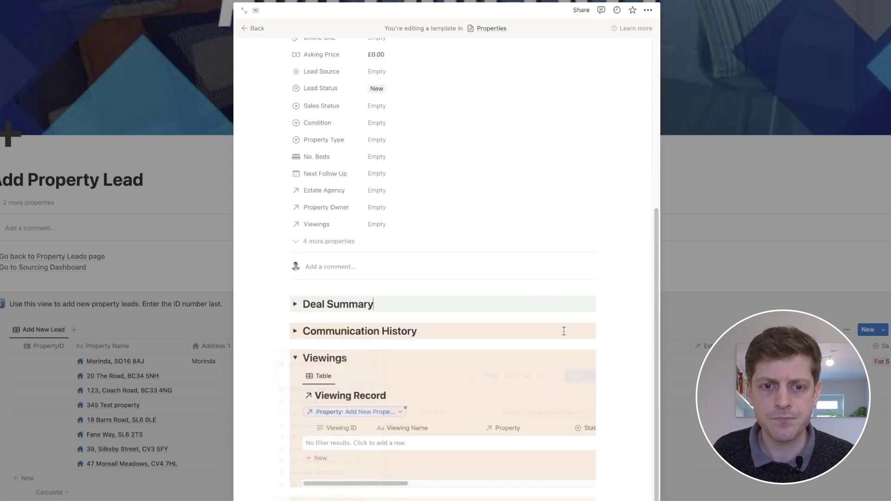
scroll(445, 294, up, 5)
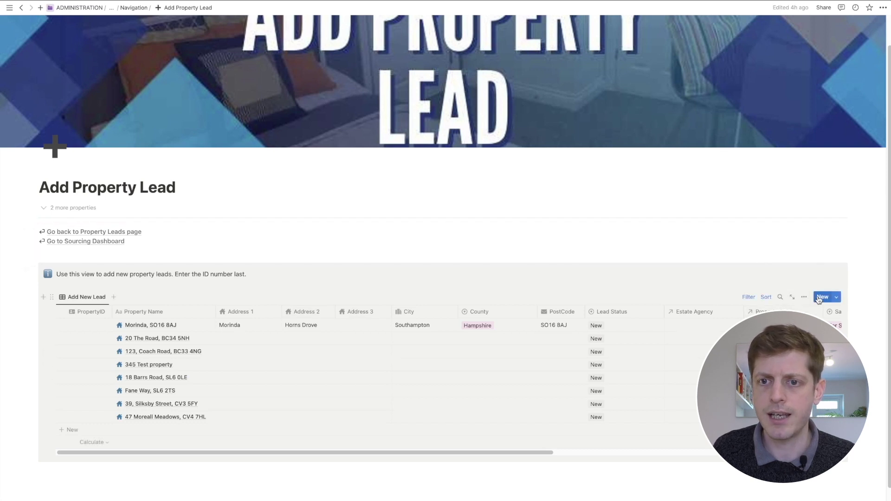
Step: Create a property lead titled 'New Test Property for Demo' and expand its Viewings section
click(820, 297)
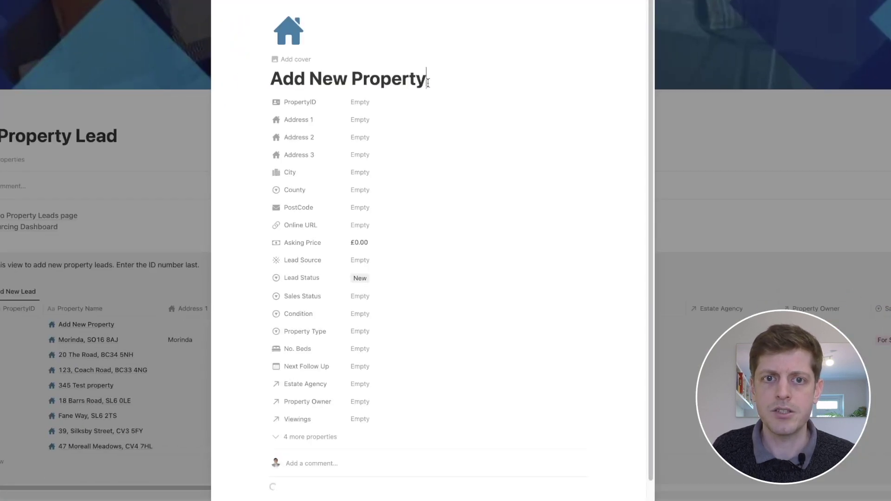
double_click(273, 79)
triple_click(273, 79)
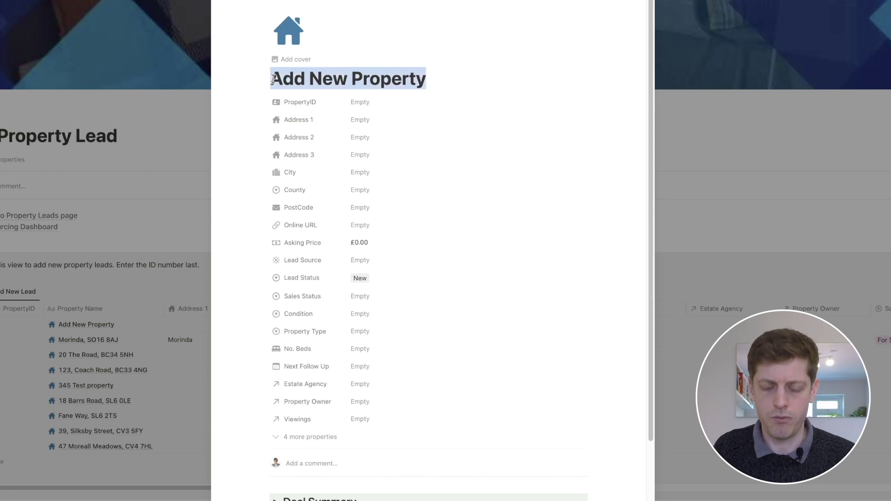
text(New Test Pro)
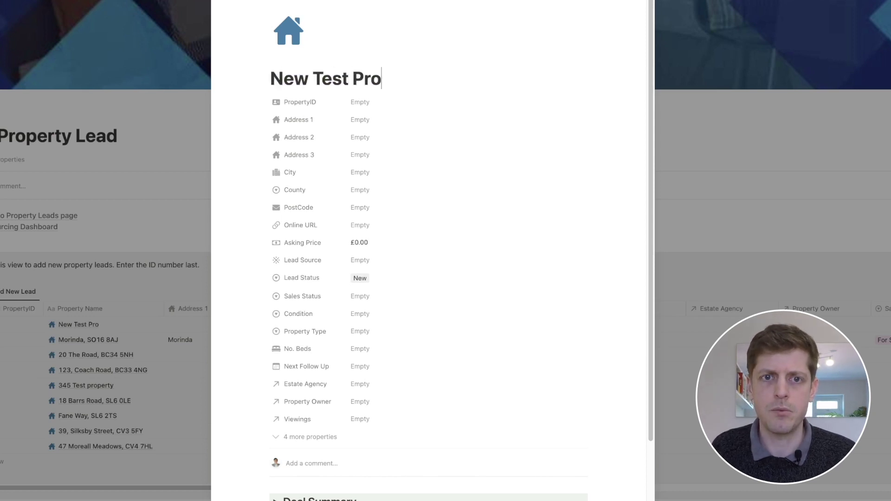
text(perty for Demo)
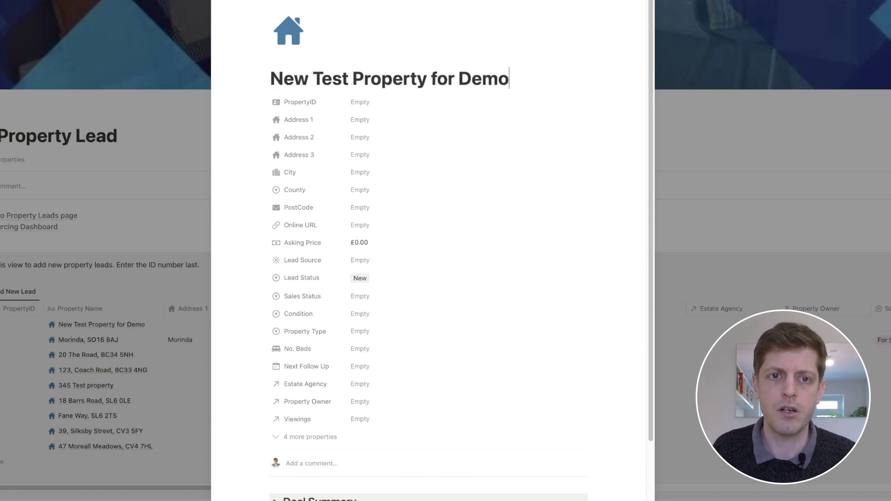
scroll(429, 73, down, 5)
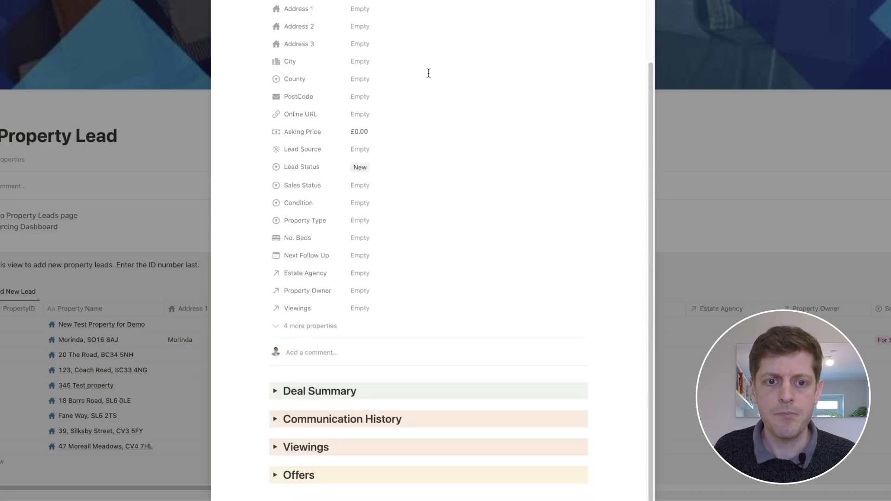
click(276, 447)
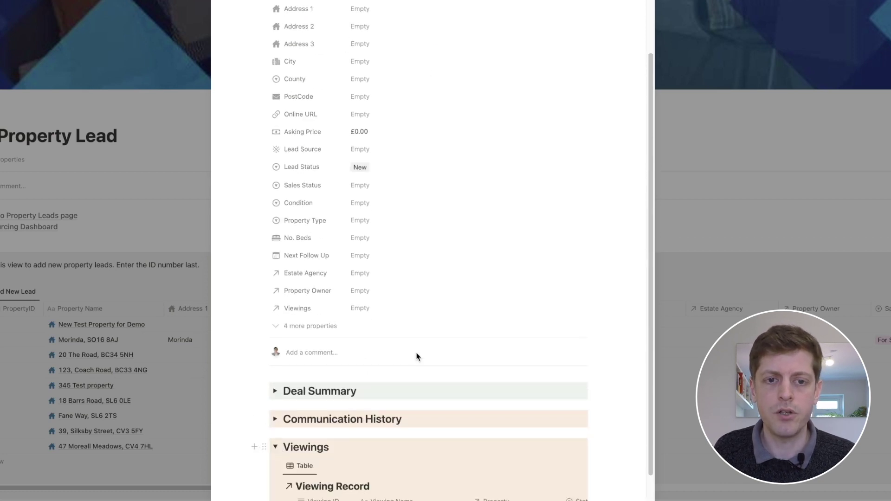
scroll(427, 219, down, 3)
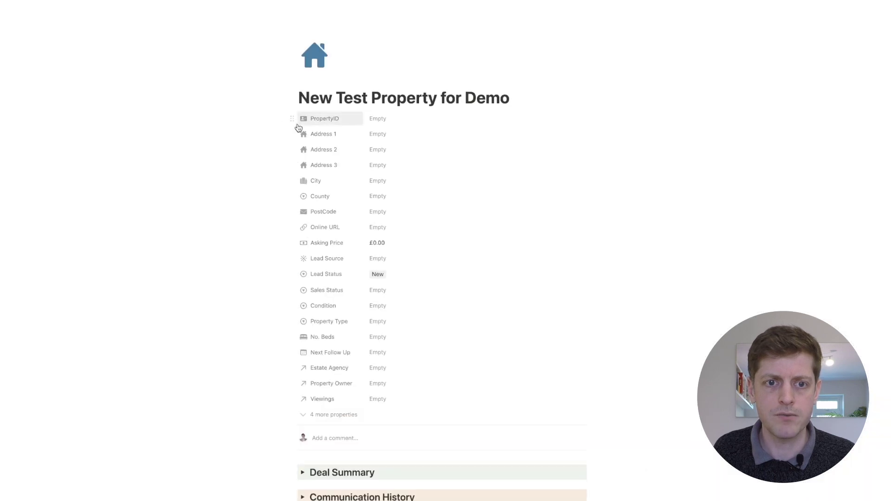
Step: Add a Viewing Template row in the Viewing Record table for New Test Property for Demo
scroll(303, 125, down, 6)
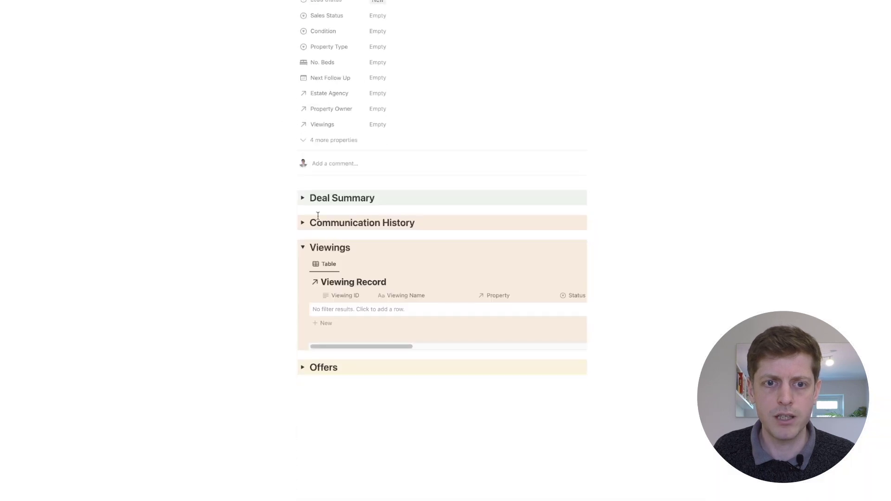
click(325, 323)
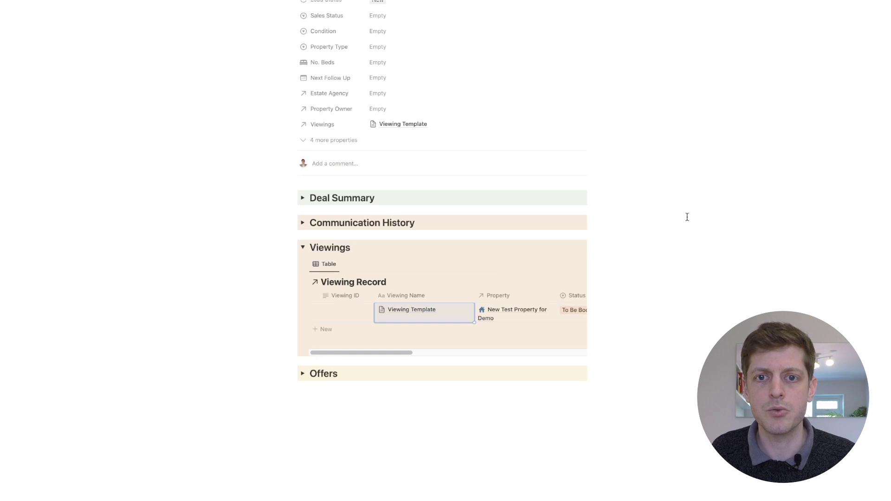
scroll(358, 127, up, 6)
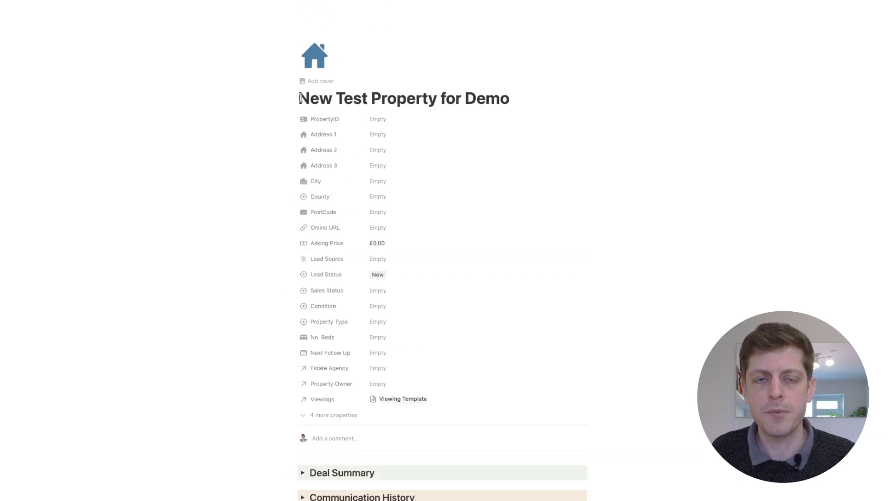
drag(299, 98, 543, 88)
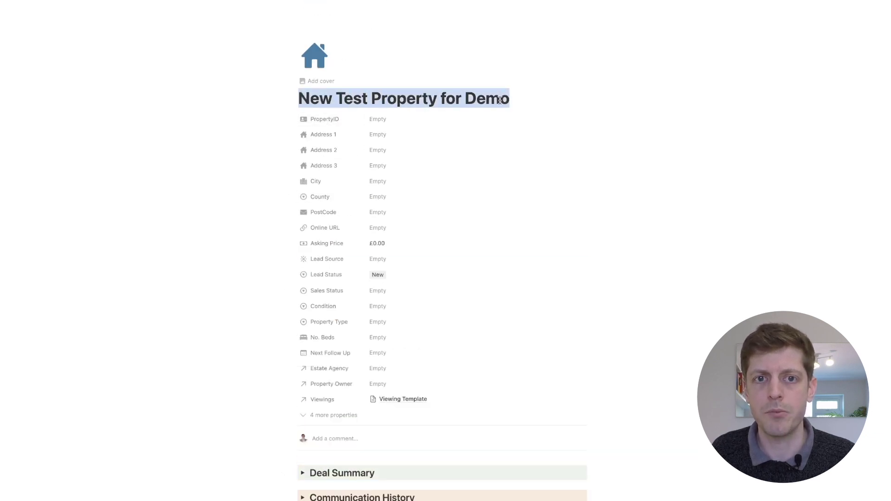
Step: Collapse and re-expand the Viewings toggle to confirm the new viewing is linked
scroll(506, 112, down, 6)
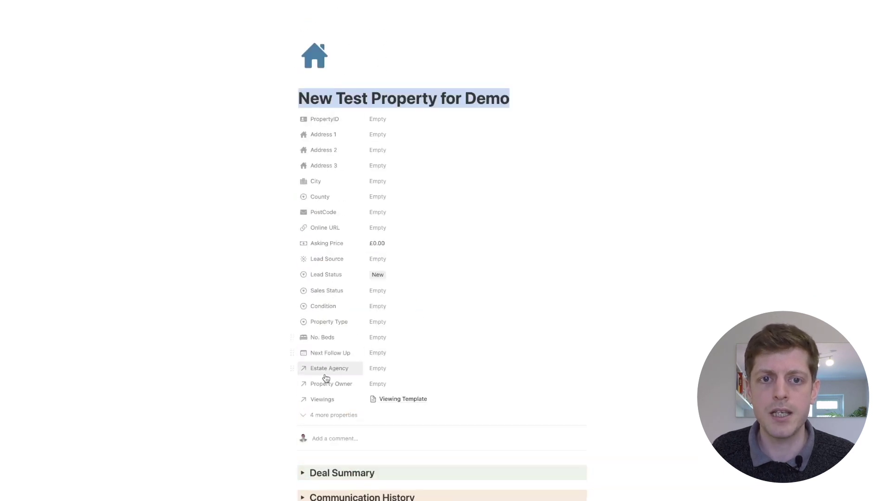
scroll(449, 278, down, 5)
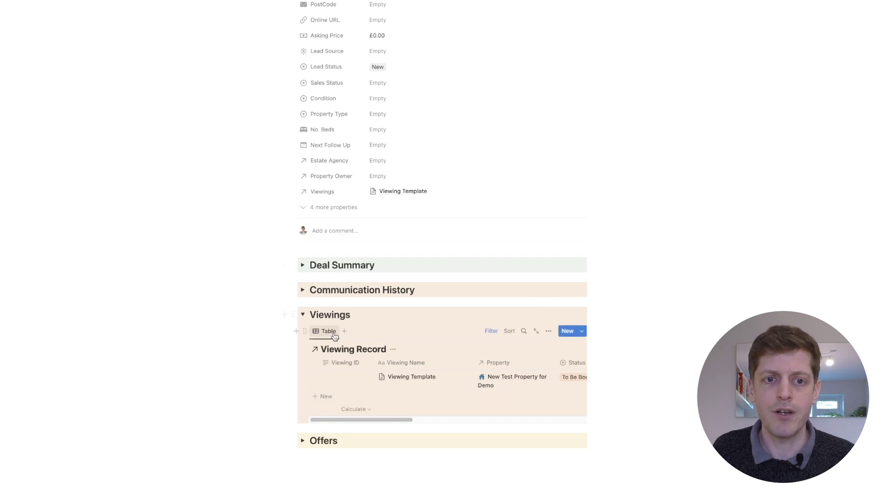
click(302, 314)
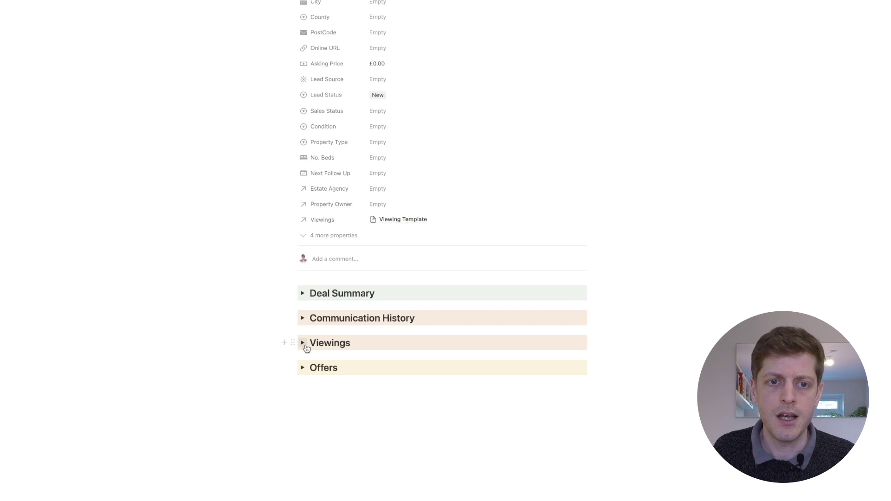
click(303, 343)
scroll(387, 404, right, 5)
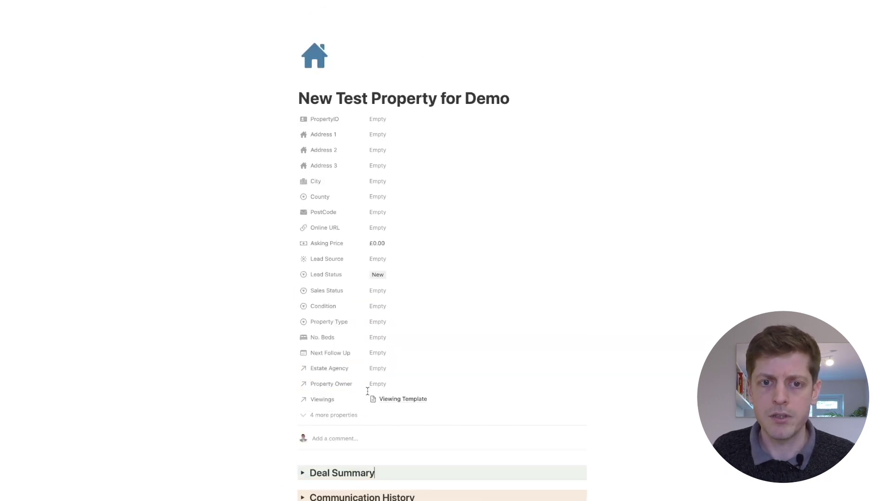
Step: Create a second Viewing Template record in side peek and check its Viewing and After Viewing sections
click(577, 261)
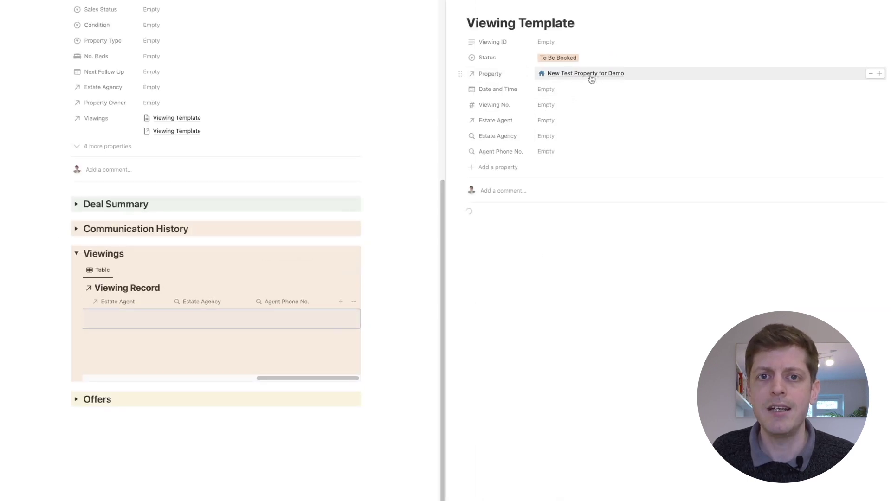
scroll(175, 189, up, 6)
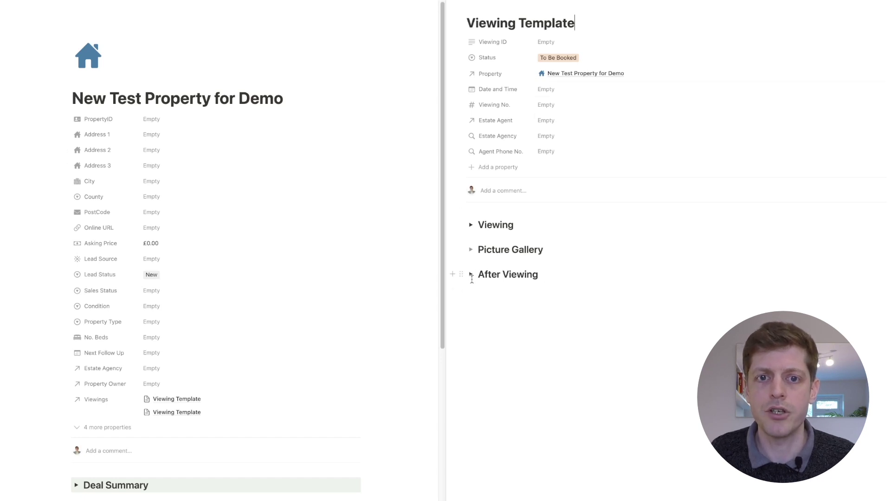
click(469, 226)
click(470, 226)
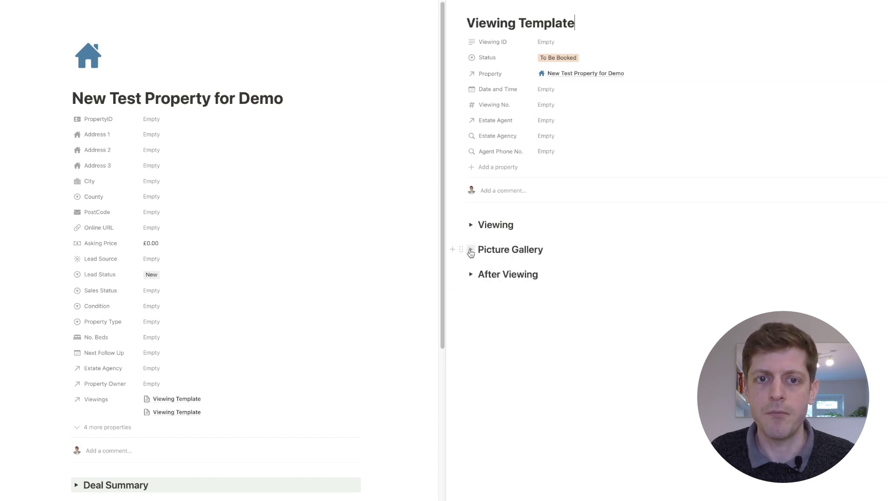
click(471, 274)
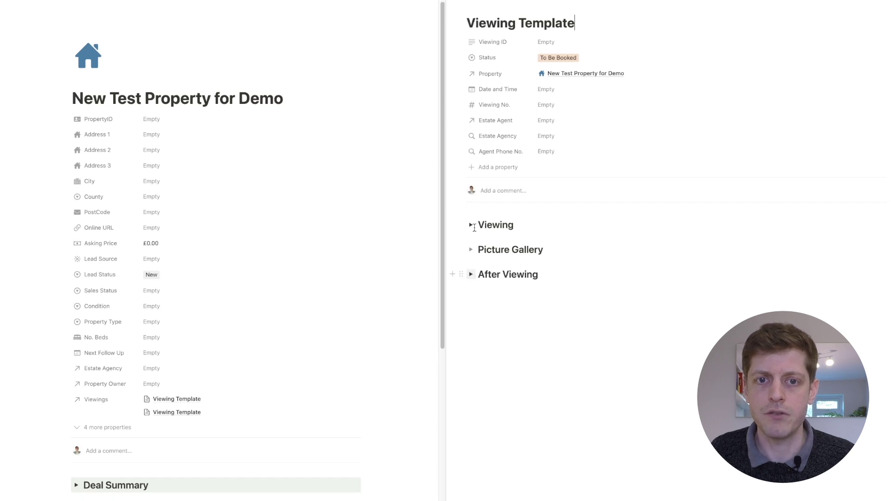